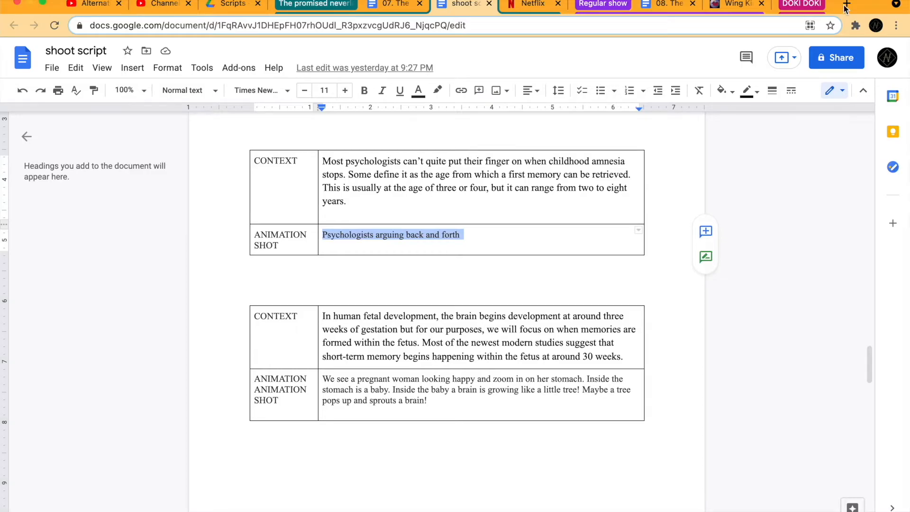
# Open Google Images in a new tab and search for "crowd of scholars clipart"
pyautogui.write('google')
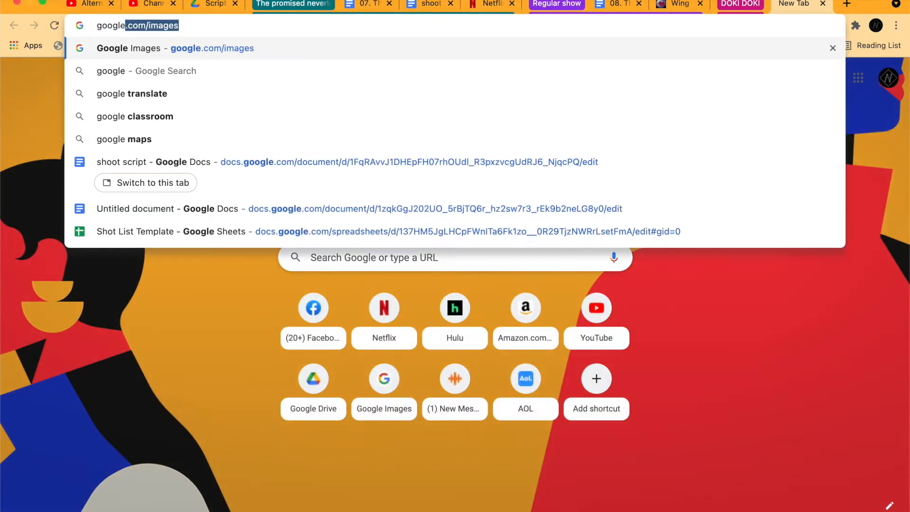
pyautogui.write('.com/ima')
pyautogui.press('Return')
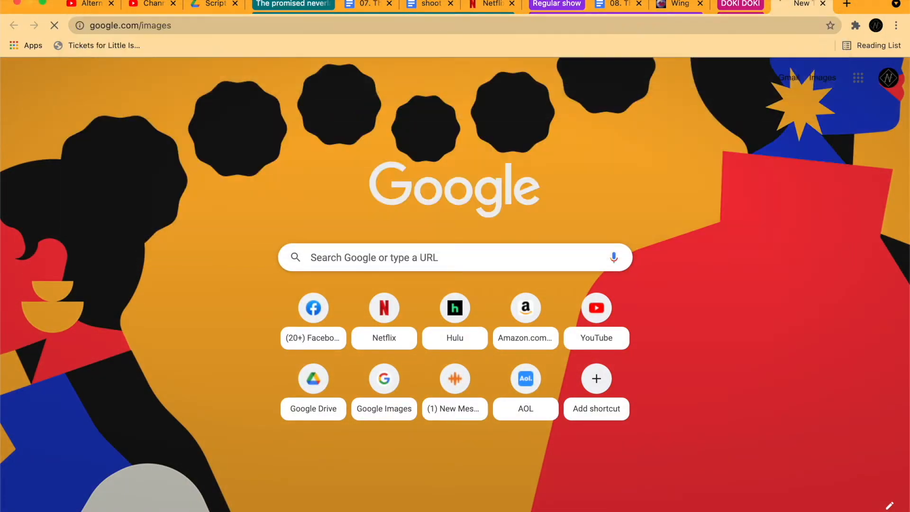
pyautogui.write('crow')
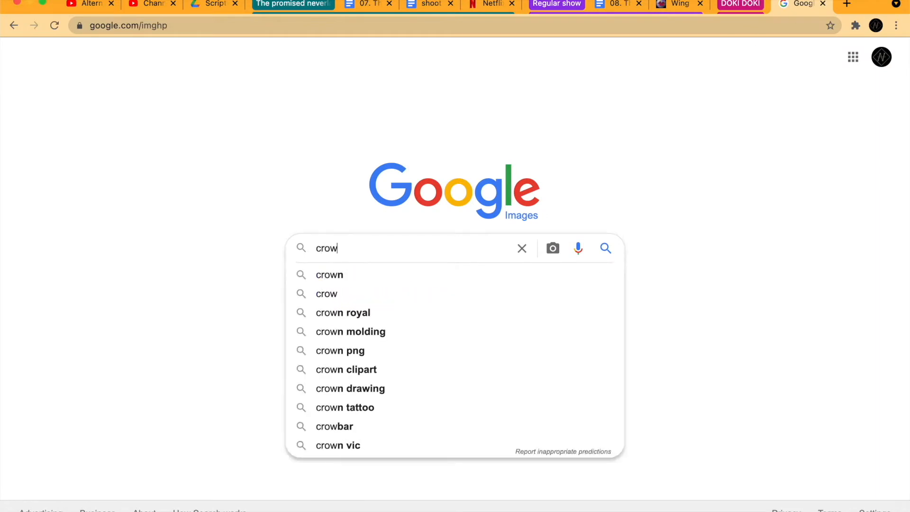
pyautogui.write('d of scholars clipart')
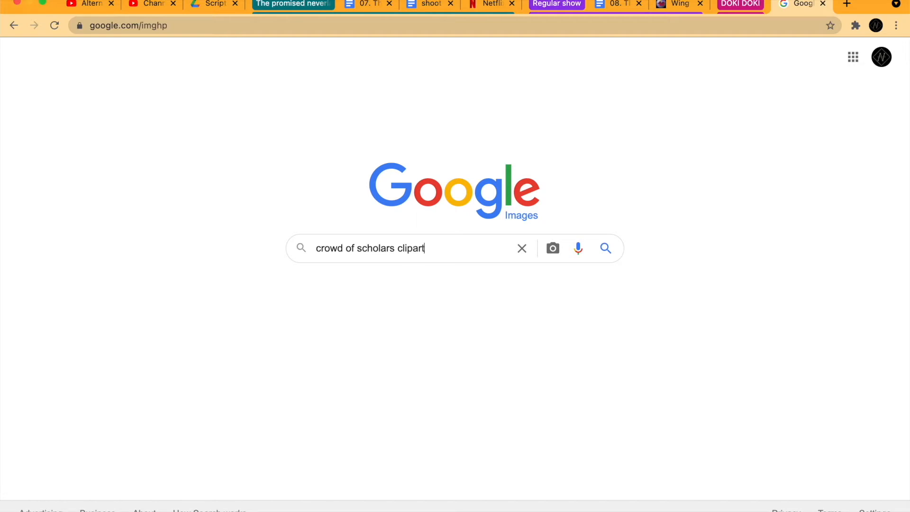
pyautogui.press('Return')
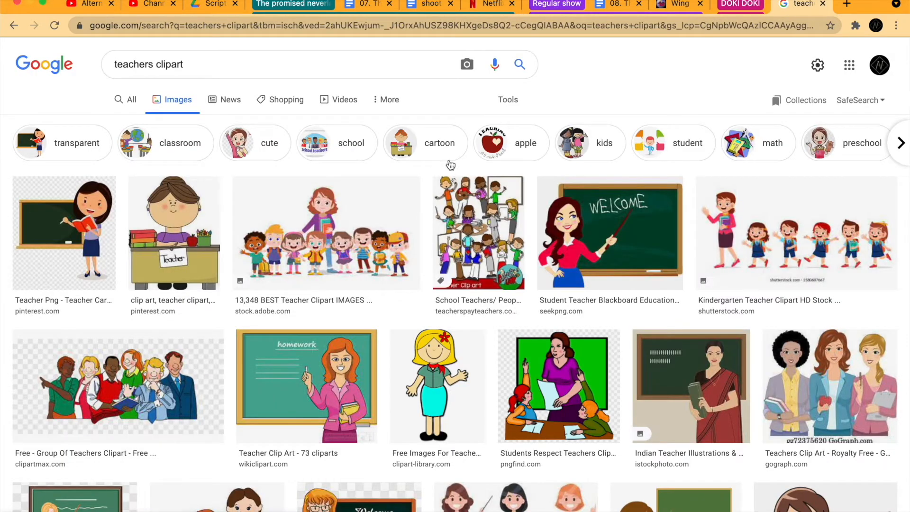
# Save the clipart of three women teachers holding books, an apple and a clipboard as "Teacher gang" on the Desktop
pyautogui.scroll(-3, 814, 267)
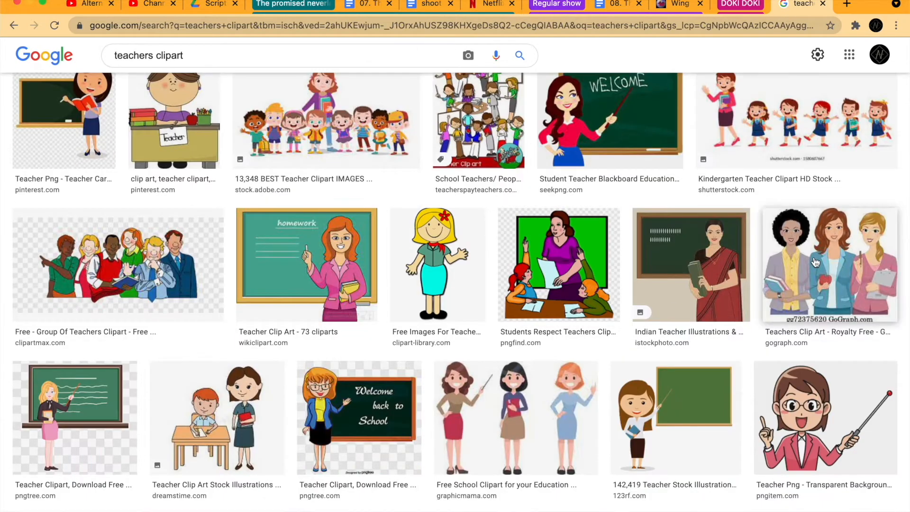
pyautogui.click(815, 262)
pyautogui.rightClick(735, 145)
pyautogui.click(773, 291)
pyautogui.press('Return')
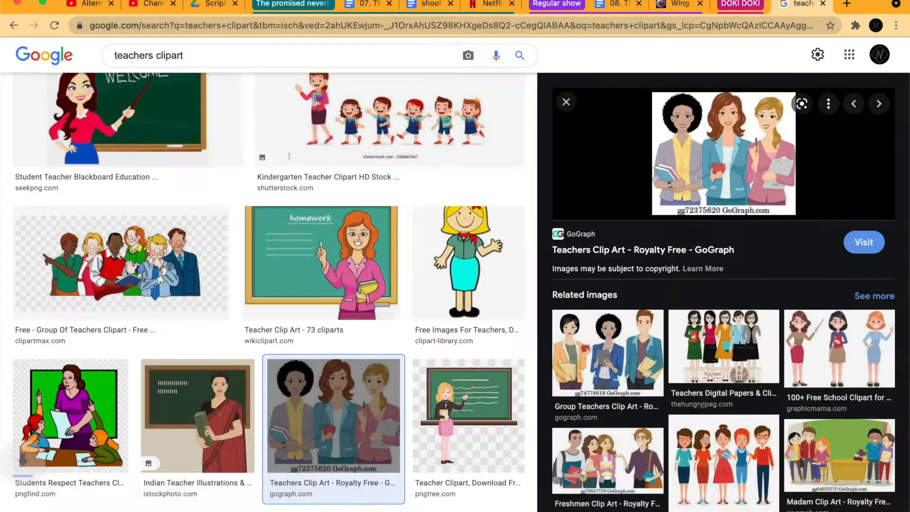
# Find a group clipart further down the image results and save it as "Groupthink" on the Desktop
pyautogui.scroll(-8, 724, 331)
pyautogui.scroll(-2, 385, 266)
pyautogui.click(152, 195)
pyautogui.rightClick(631, 154)
pyautogui.click(695, 299)
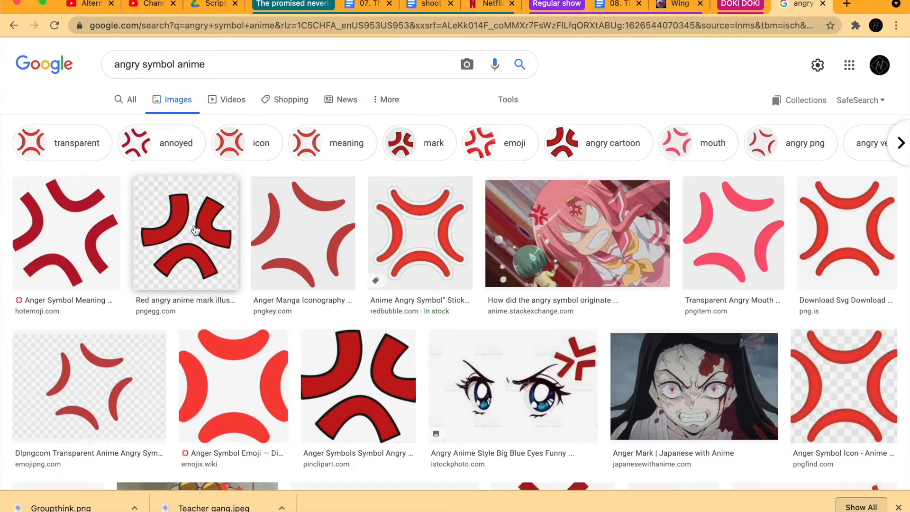
# Save the red anime anger mark with black outlines to the Desktop as a PNG named "angry"
pyautogui.click(195, 231)
pyautogui.rightClick(726, 191)
pyautogui.click(814, 334)
pyautogui.write('angry')
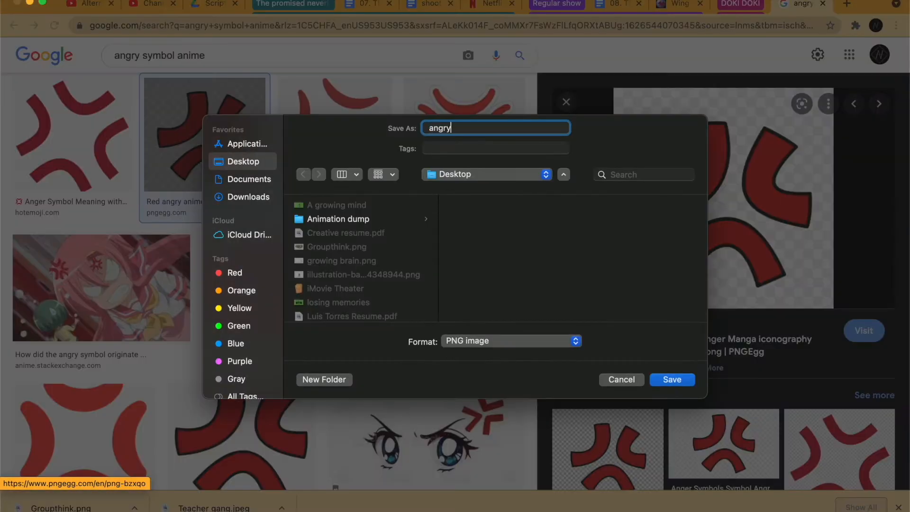
pyautogui.press('Return')
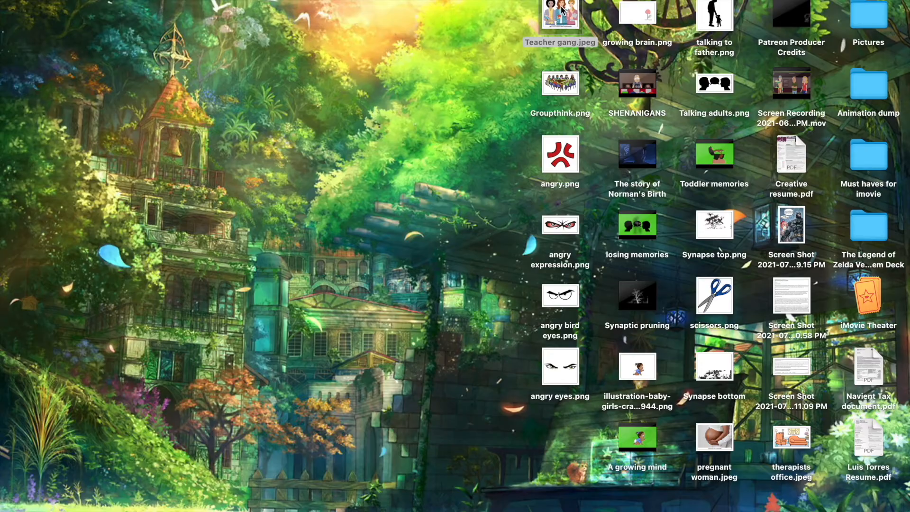
# Open Teacher gang.jpeg in Preview and remove the white background around the three women with Instant Alpha
pyautogui.doubleClick(561, 12)
pyautogui.moveTo(178, 83); pyautogui.dragTo(155, 92)
pyautogui.press('Delete')
pyautogui.click(270, 195)
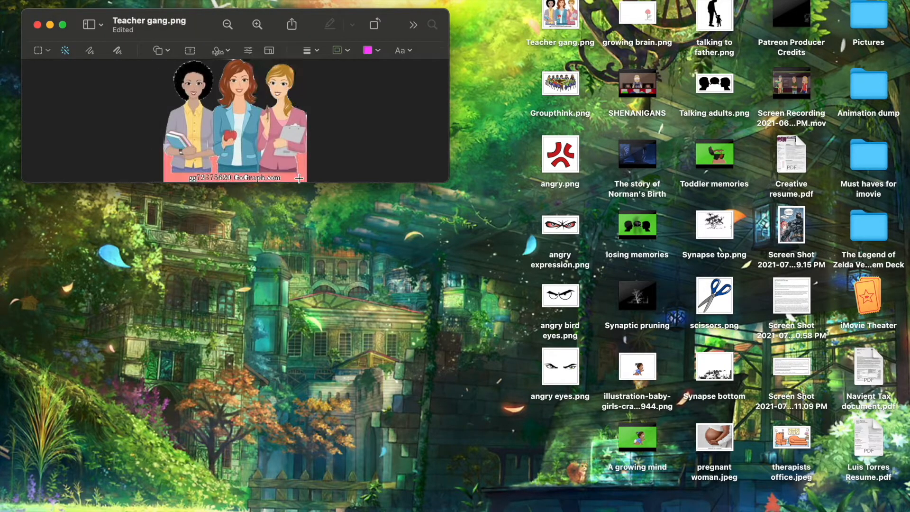
pyautogui.click(301, 164)
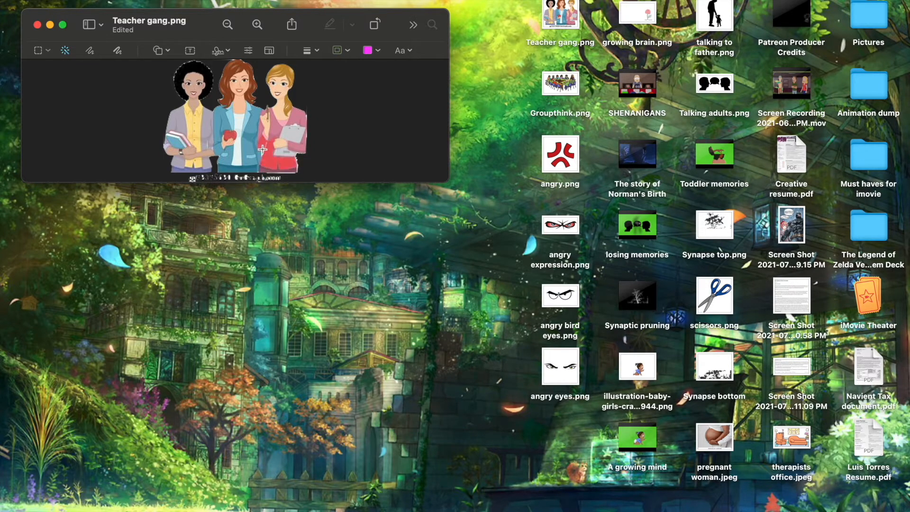
pyautogui.press('super+plus')
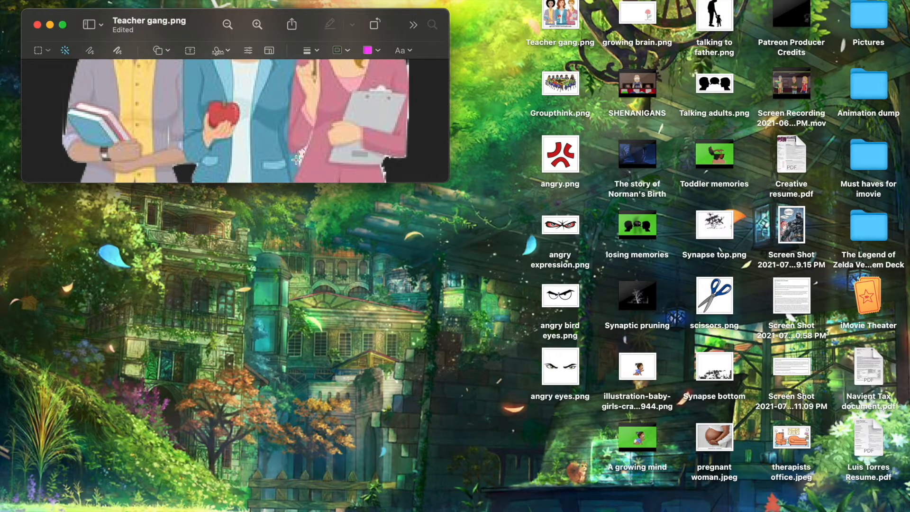
pyautogui.scroll(-5, 296, 159)
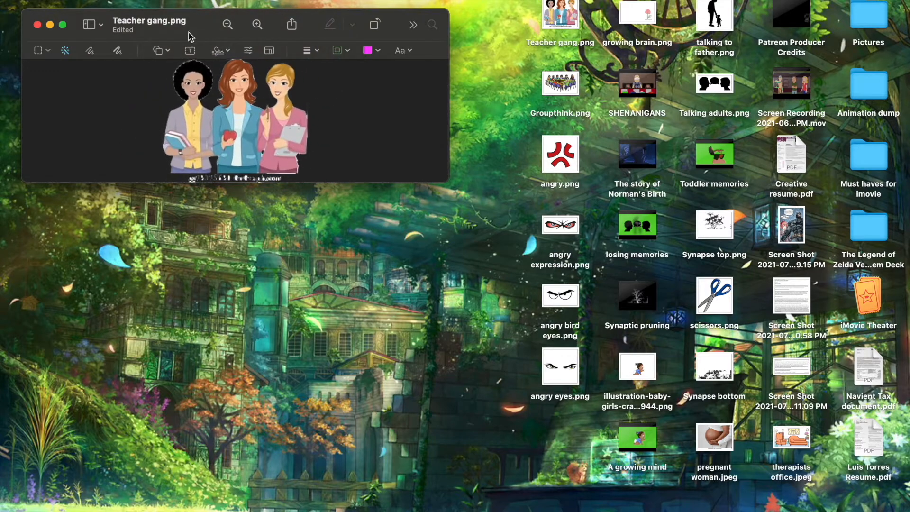
# Open guy gang.jpeg, remove the white background around the four men and between their legs, and minimize the window
pyautogui.doubleClick(560, 436)
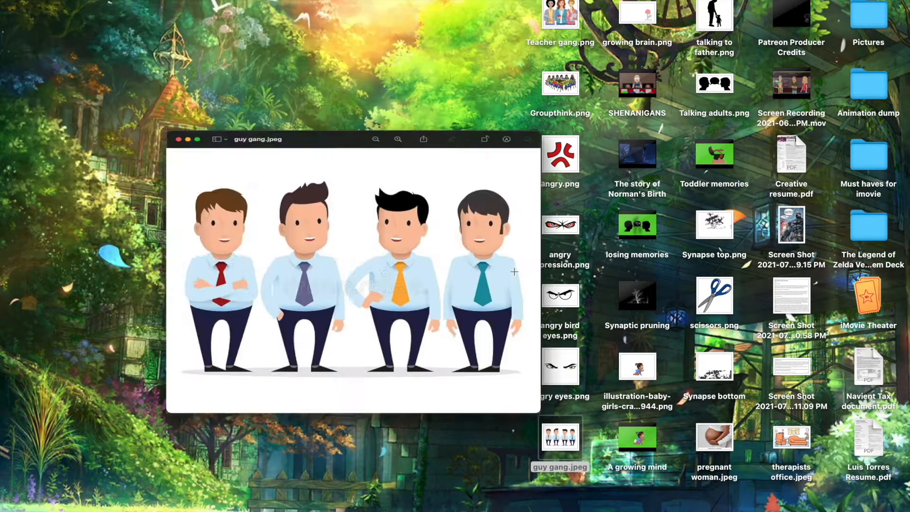
pyautogui.moveTo(96, 76); pyautogui.dragTo(105, 81)
pyautogui.press('Delete')
pyautogui.click(311, 271)
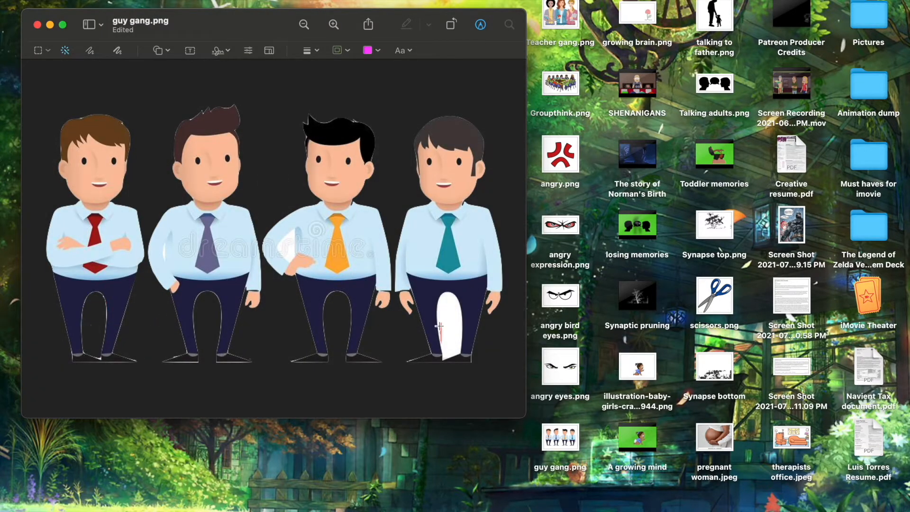
pyautogui.click(50, 24)
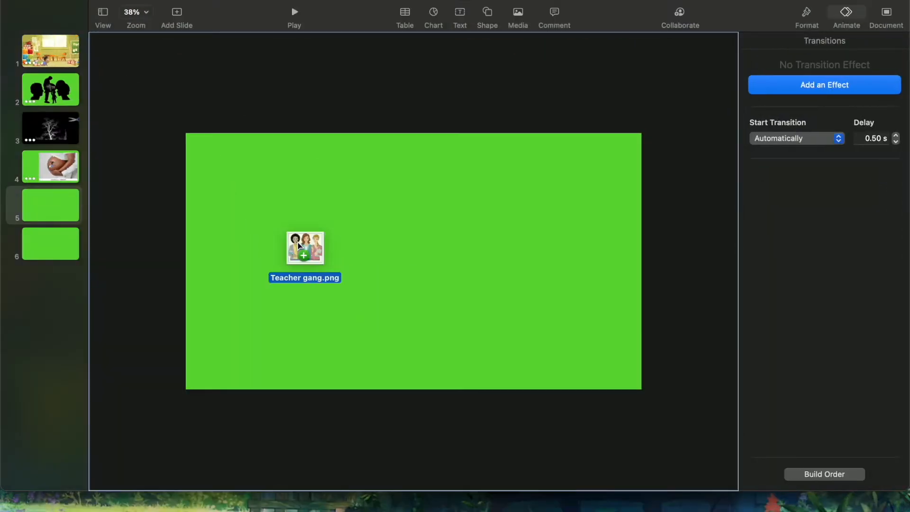
# In Keynote, place Teacher gang.png and guy gang.png side by side on green slide 5, resized to face each other
pyautogui.moveTo(305, 254); pyautogui.dragTo(411, 391)
pyautogui.moveTo(361, 325); pyautogui.dragTo(372, 308)
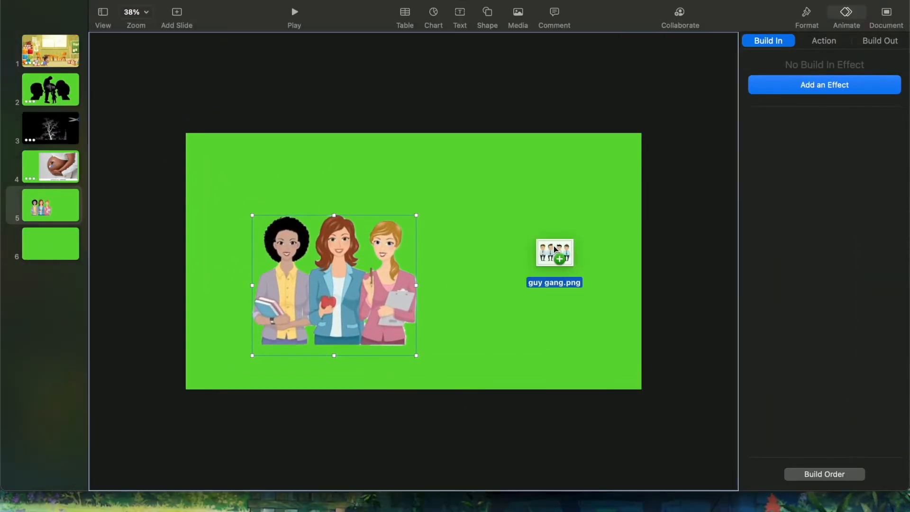
pyautogui.moveTo(556, 252); pyautogui.dragTo(553, 247)
pyautogui.moveTo(570, 256); pyautogui.dragTo(527, 297)
pyautogui.moveTo(606, 354); pyautogui.dragTo(655, 418)
pyautogui.moveTo(563, 332); pyautogui.dragTo(545, 309)
pyautogui.moveTo(342, 275); pyautogui.dragTo(299, 247)
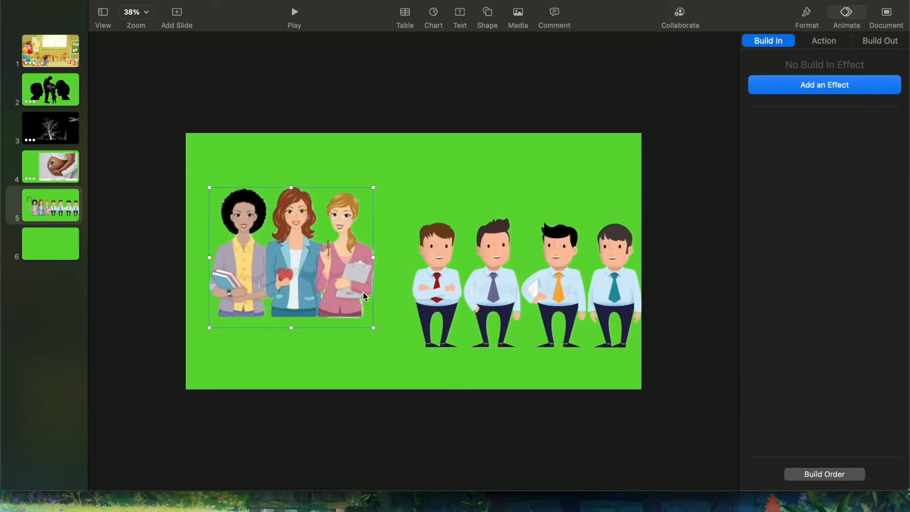
pyautogui.moveTo(323, 277); pyautogui.dragTo(334, 305)
pyautogui.click(517, 314)
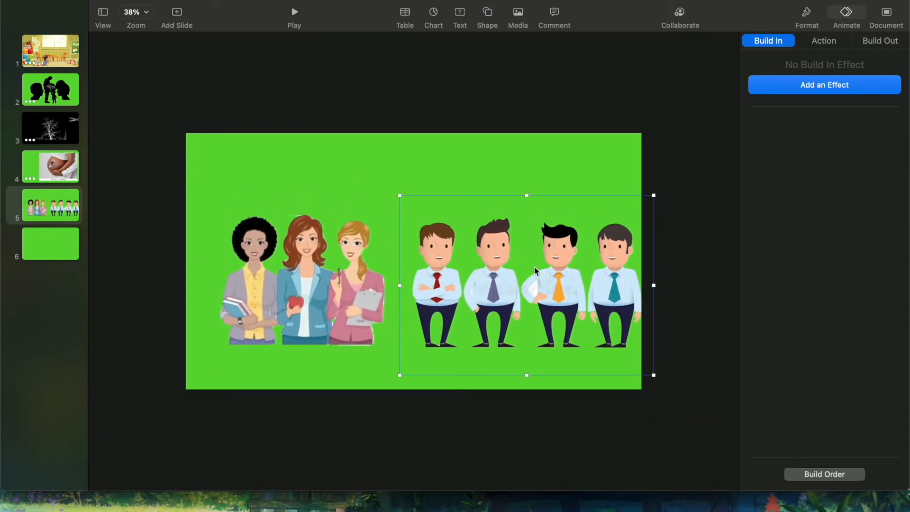
# Undo the slide duplication and put a small copy of the anger mark above each group on slide 5
pyautogui.click(843, 472)
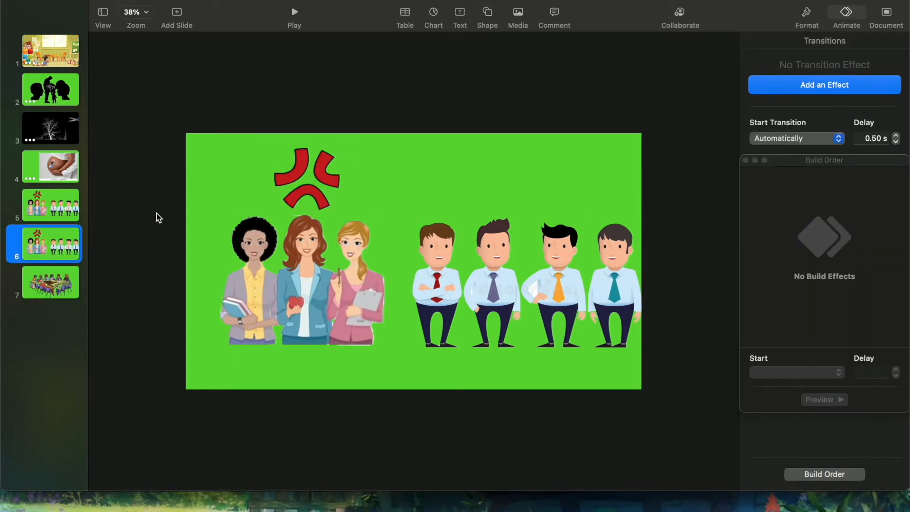
pyautogui.press('super+z')
pyautogui.click(293, 183)
pyautogui.press('super+d')
pyautogui.moveTo(335, 173); pyautogui.dragTo(564, 186)
pyautogui.moveTo(581, 235); pyautogui.dragTo(536, 190)
pyautogui.moveTo(349, 218); pyautogui.dragTo(304, 174)
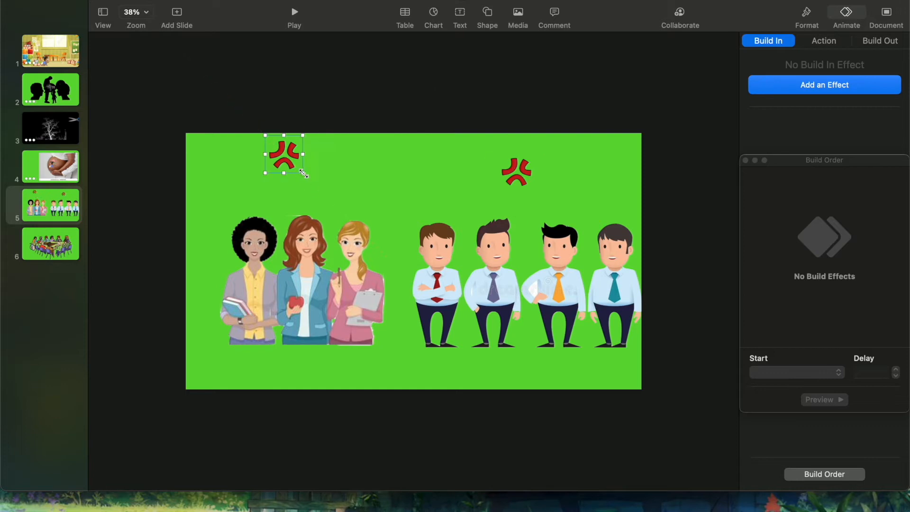
# Shrink the anger marks further and place a copy on the head of every woman and man
pyautogui.moveTo(242, 236); pyautogui.dragTo(236, 242)
pyautogui.moveTo(532, 186); pyautogui.dragTo(512, 170)
pyautogui.moveTo(631, 262); pyautogui.dragTo(631, 240)
pyautogui.moveTo(249, 232); pyautogui.dragTo(428, 236)
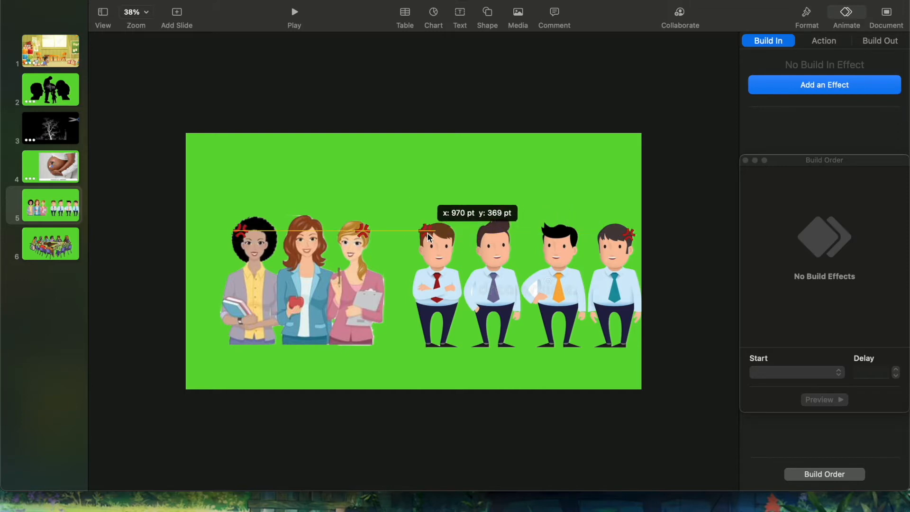
pyautogui.moveTo(244, 233); pyautogui.dragTo(488, 237)
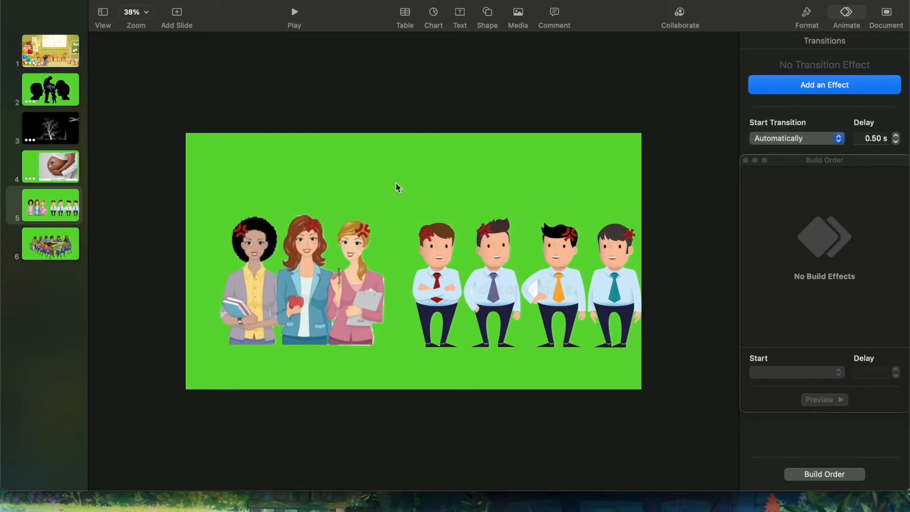
# Give the teachers image an action effect, trying Pop and previewing other emphasis effects before settling on Jiggle
pyautogui.click(829, 81)
pyautogui.moveTo(825, 162); pyautogui.dragTo(655, 89)
pyautogui.click(577, 85)
pyautogui.click(878, 233)
pyautogui.click(777, 271)
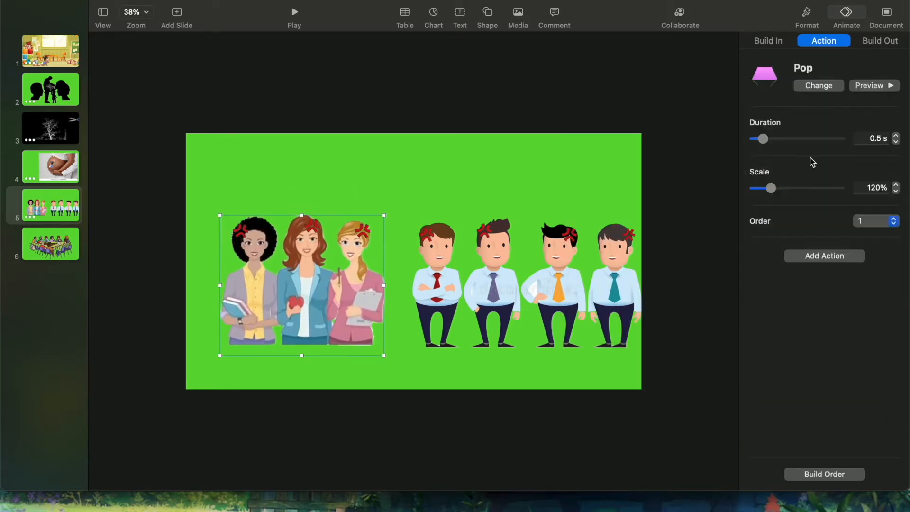
pyautogui.click(823, 89)
pyautogui.click(879, 280)
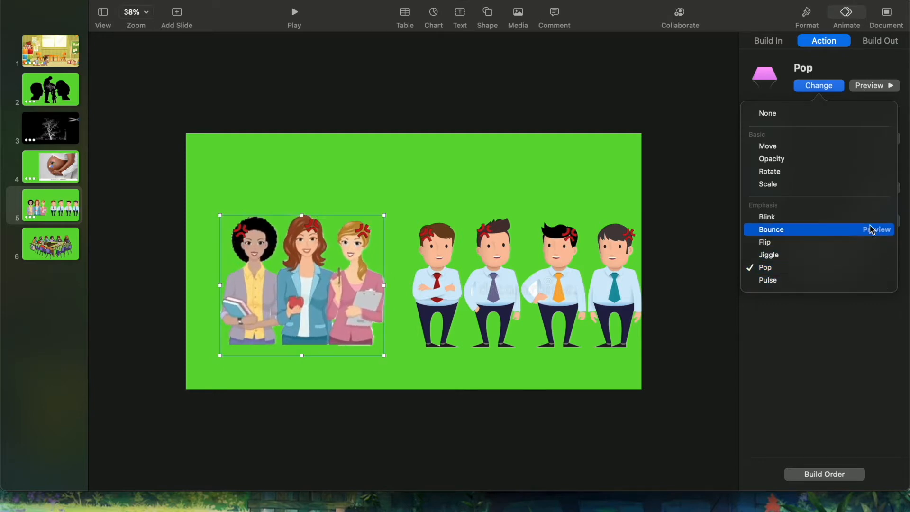
pyautogui.click(876, 255)
pyautogui.click(832, 90)
pyautogui.click(833, 90)
# Add a Jiggle action effect to the image of the four men
pyautogui.click(517, 272)
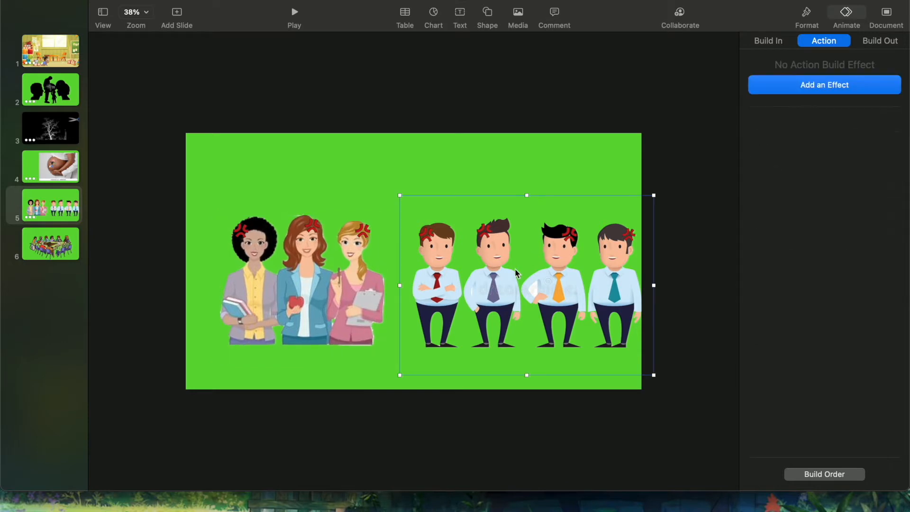
pyautogui.click(808, 86)
pyautogui.click(877, 260)
pyautogui.click(841, 260)
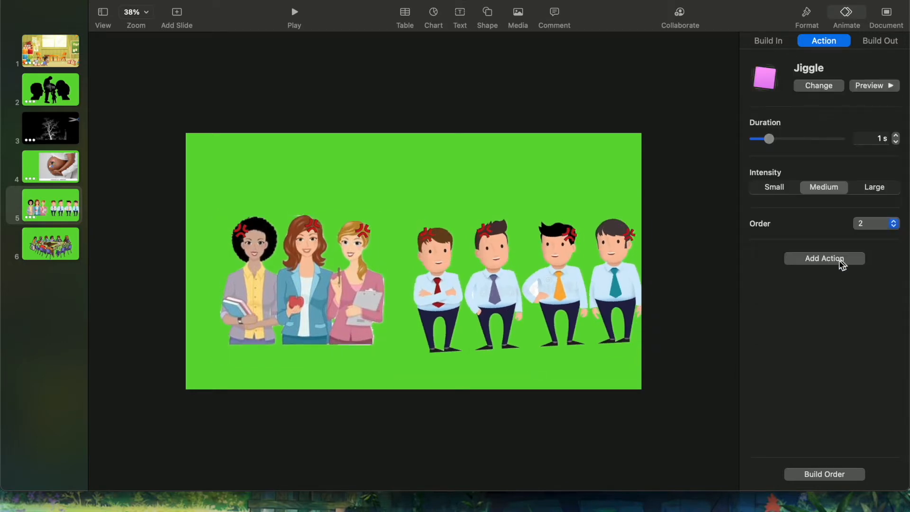
# Add Pulse as a second action on the image of the four men and preview it
pyautogui.click(319, 293)
pyautogui.click(540, 274)
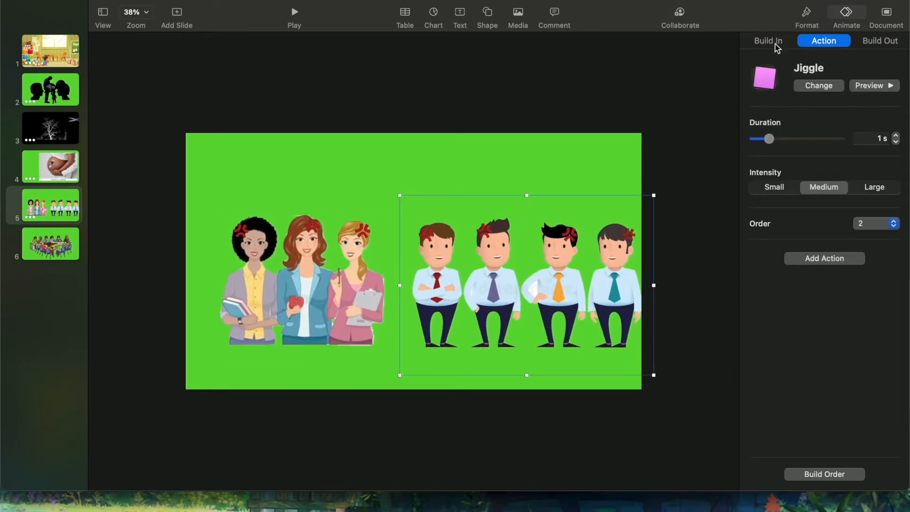
pyautogui.click(825, 258)
pyautogui.click(745, 432)
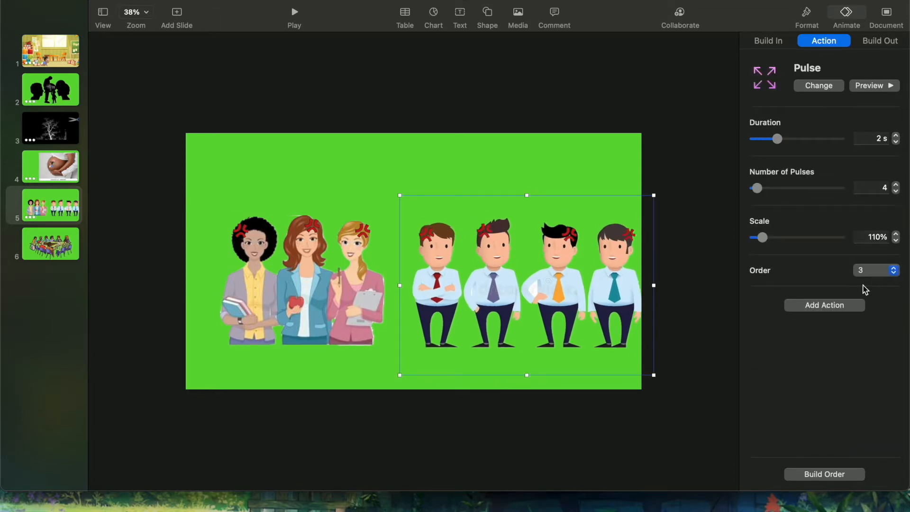
pyautogui.click(874, 85)
# Set the duration of the teachers image's Jiggle action to 0.5 s and preview the animation
pyautogui.click(896, 141)
pyautogui.click(896, 142)
pyautogui.click(896, 141)
pyautogui.click(896, 142)
pyautogui.click(879, 86)
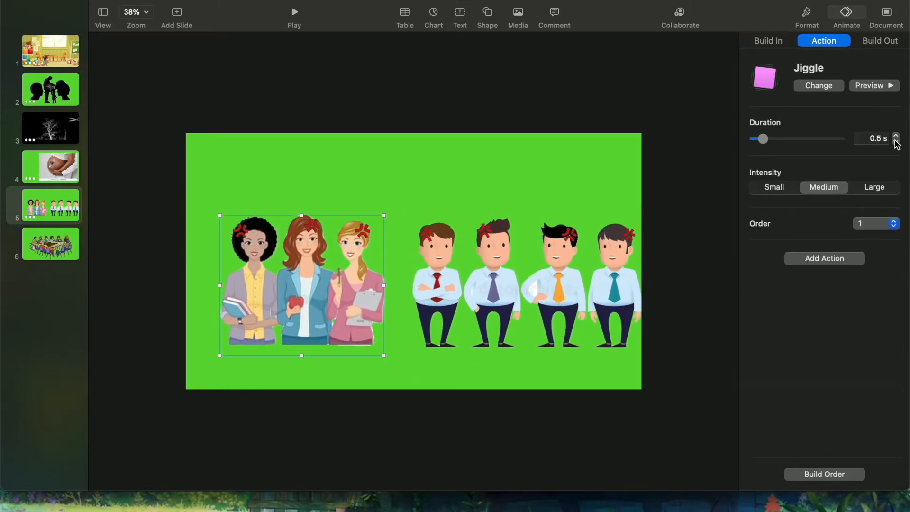
# Add Pop as a second action on the teachers image and adjust its duration
pyautogui.click(825, 258)
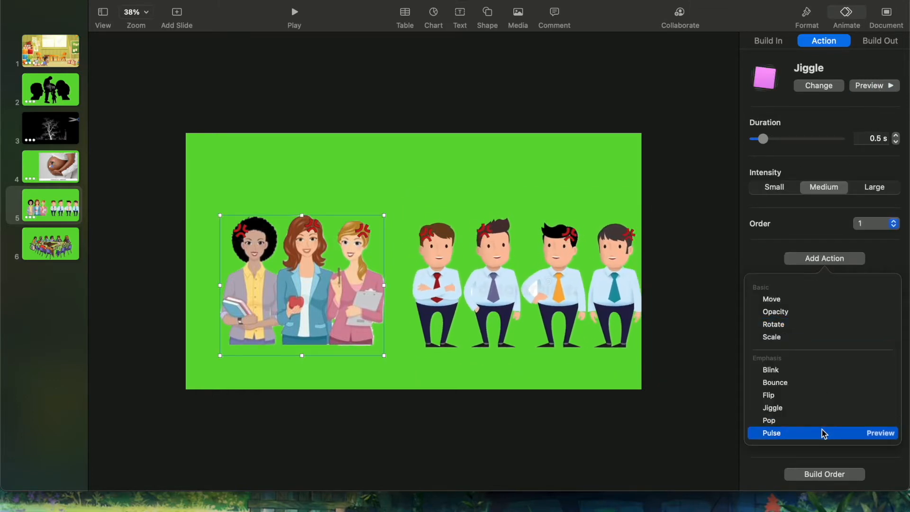
pyautogui.click(840, 421)
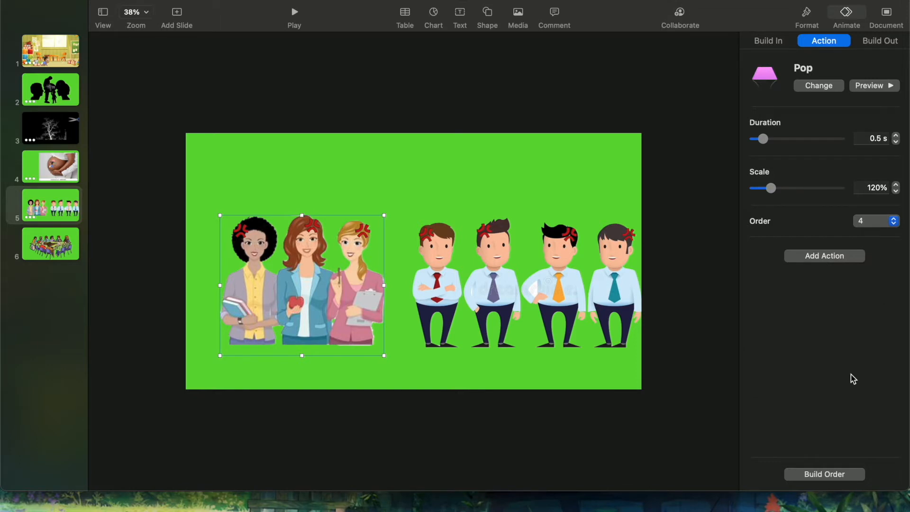
pyautogui.click(896, 136)
# Give the anger mark on the blonde woman's head a Pop build-in effect, with the build order shown
pyautogui.click(369, 234)
pyautogui.click(824, 474)
pyautogui.click(825, 84)
pyautogui.click(769, 40)
pyautogui.click(825, 85)
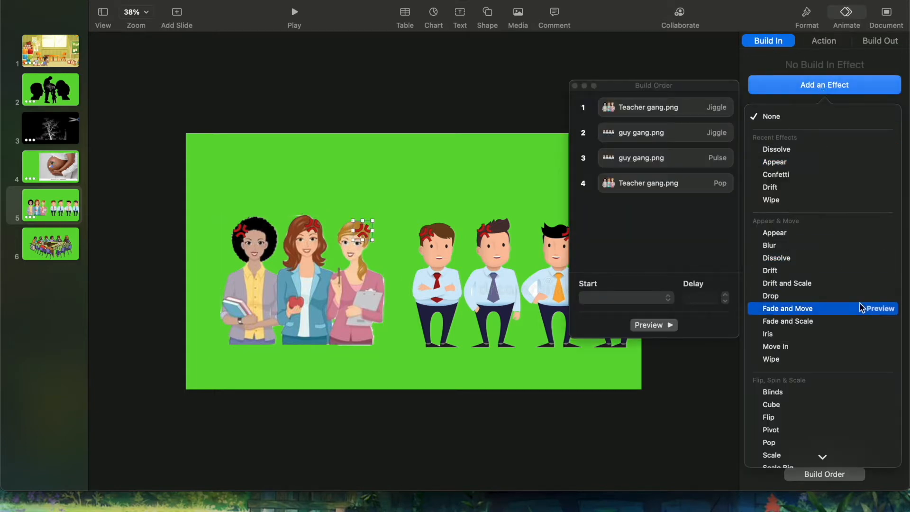
pyautogui.click(853, 442)
# Move the anger mark's Pop directly after the teachers' first Jiggle in the build order and change both builds' start triggers
pyautogui.moveTo(692, 211); pyautogui.dragTo(692, 124)
pyautogui.click(641, 298)
pyautogui.click(631, 326)
pyautogui.click(643, 111)
pyautogui.click(631, 298)
pyautogui.click(626, 312)
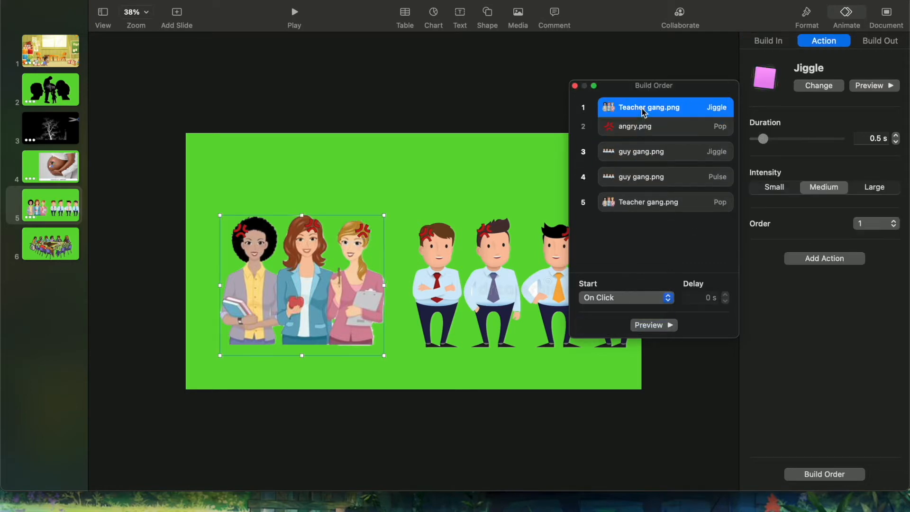
# Set the Jiggle on the men's group image to start After Build 2 in the build order
pyautogui.click(642, 151)
pyautogui.click(650, 298)
pyautogui.click(633, 326)
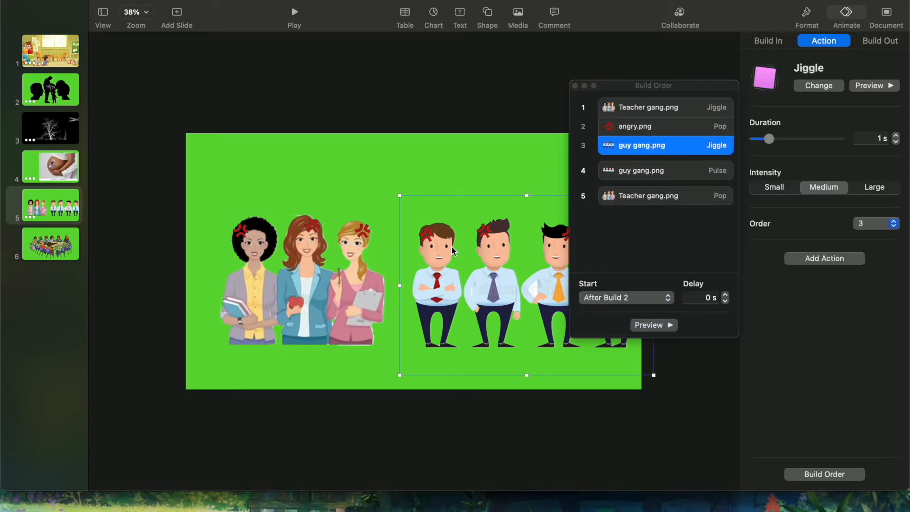
# Give the anger marks on the second and third men's heads a Pop build-in effect
pyautogui.click(488, 232)
pyautogui.click(825, 85)
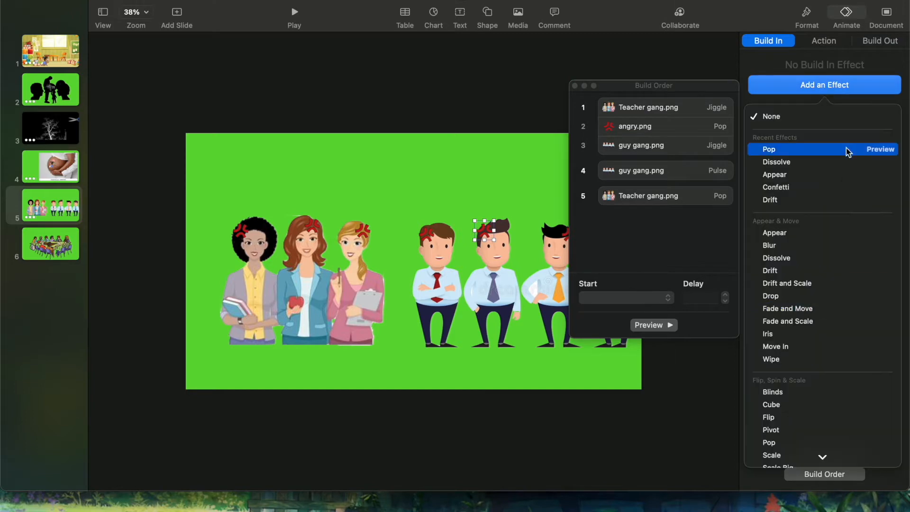
pyautogui.click(847, 149)
pyautogui.click(560, 233)
pyautogui.click(824, 84)
pyautogui.click(825, 148)
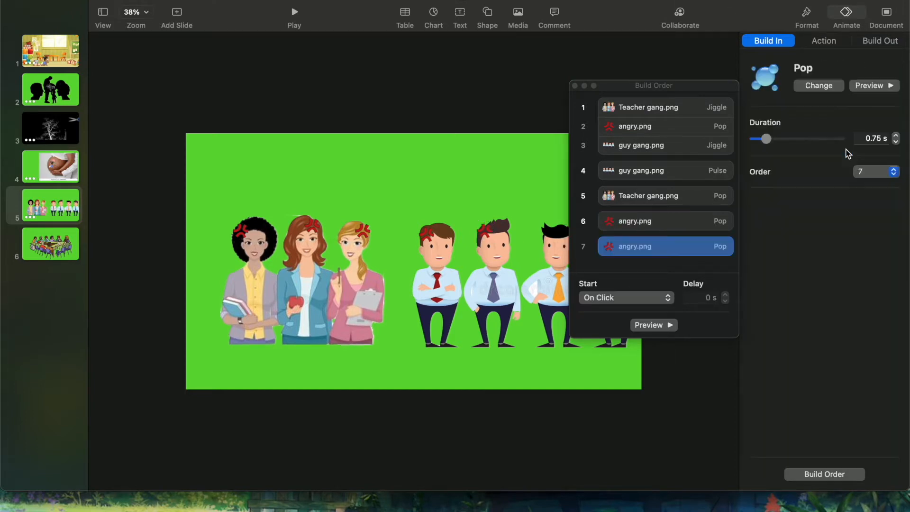
# Start the second man's anger mark After Build 5 and the third man's With Build 6, and preview the build
pyautogui.click(654, 221)
pyautogui.click(634, 326)
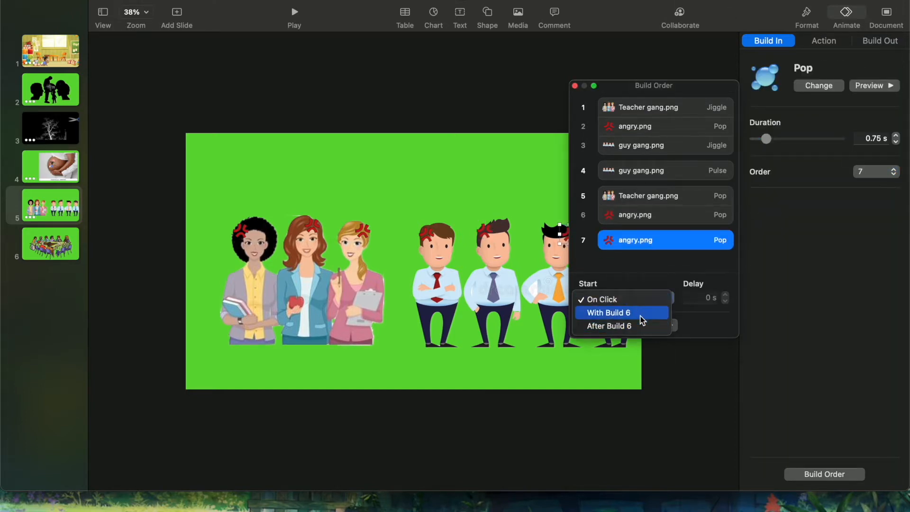
pyautogui.click(640, 313)
pyautogui.moveTo(679, 92); pyautogui.dragTo(769, 186)
pyautogui.click(748, 419)
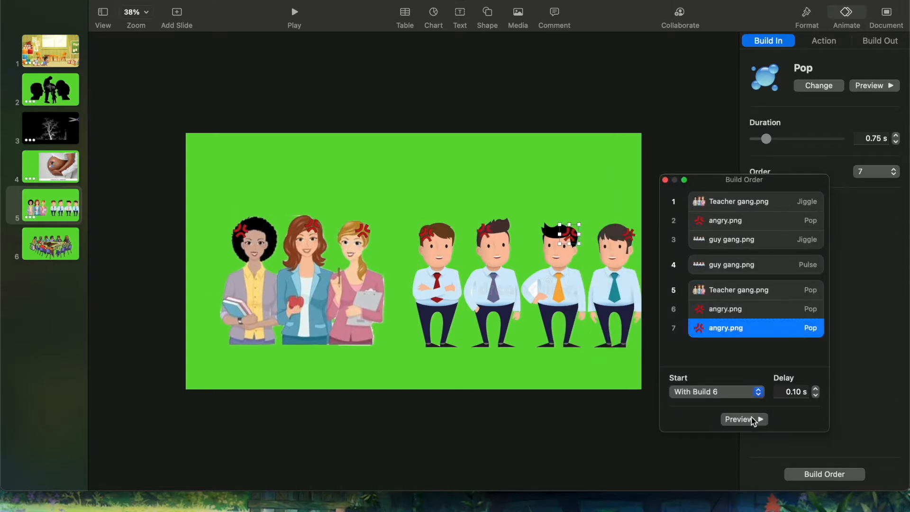
# Set the teachers' Pop to start After Build 4 and the men's Pulse After Build 3
pyautogui.click(758, 291)
pyautogui.click(713, 392)
pyautogui.click(720, 419)
pyautogui.click(747, 265)
pyautogui.click(753, 393)
pyautogui.click(748, 411)
# Start the teachers' first Jiggle After Transition and move the later anger mark Pops ahead of the teachers' Pop in the build order
pyautogui.click(741, 208)
pyautogui.click(750, 418)
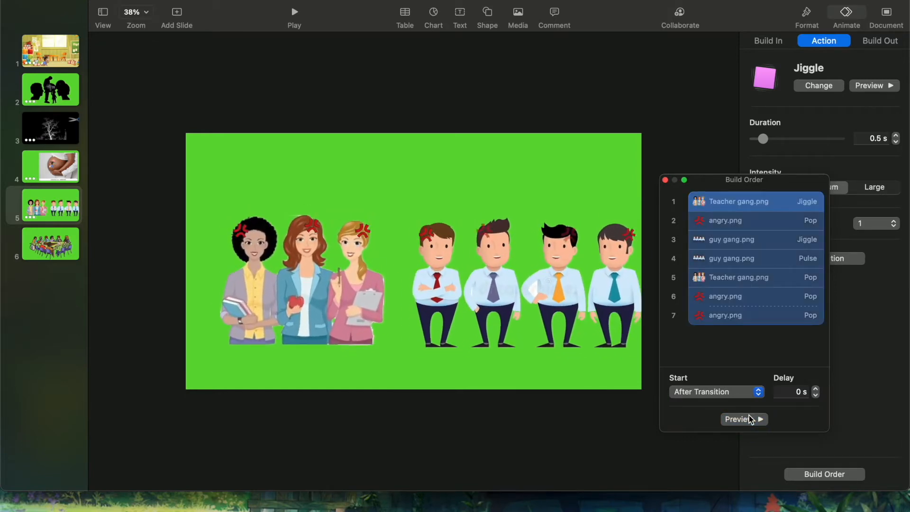
pyautogui.moveTo(751, 300)
pyautogui.mouseDown()
pyautogui.moveTo(749, 254)
pyautogui.moveTo(750, 283)
pyautogui.mouseUp()
# Give the fourth man's anger mark a Pop build-in, placed fourth in the build order and starting After Build 3
pyautogui.click(628, 233)
pyautogui.click(824, 85)
pyautogui.click(777, 151)
pyautogui.moveTo(749, 341); pyautogui.dragTo(761, 248)
pyautogui.click(742, 420)
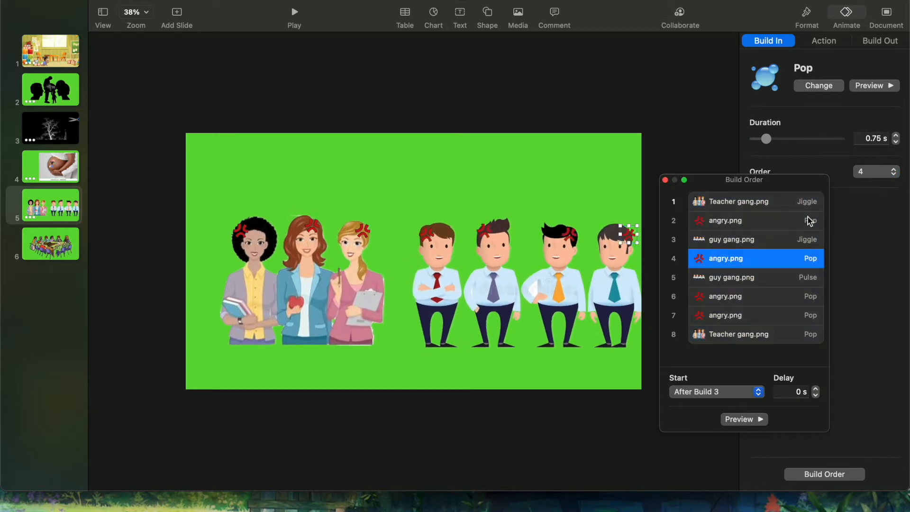
# Give the anger mark on the black-haired woman's head a Pop build-in that starts After Build 8
pyautogui.click(241, 231)
pyautogui.click(824, 84)
pyautogui.click(761, 339)
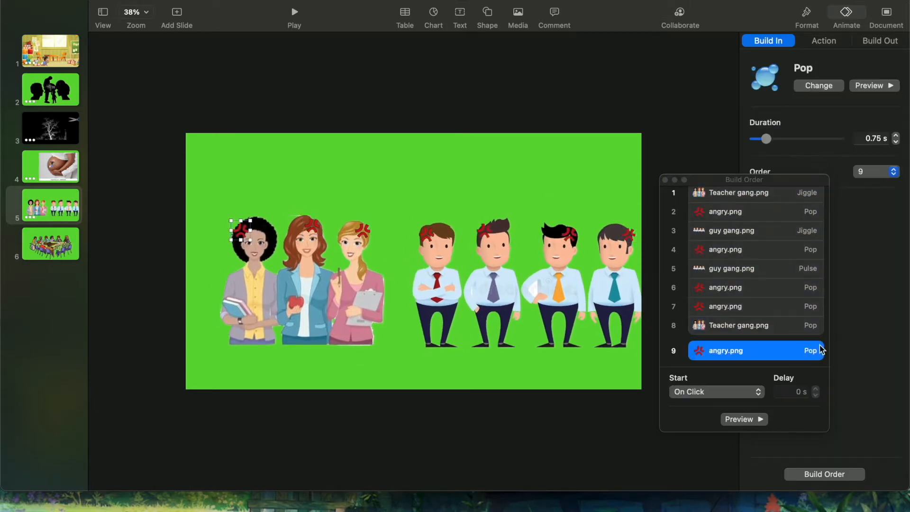
pyautogui.click(721, 396)
pyautogui.click(725, 419)
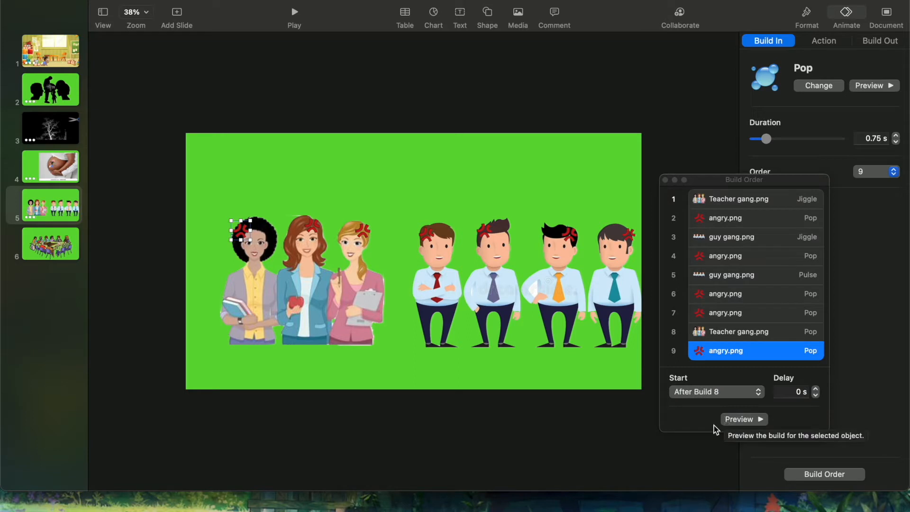
# Add a Bounce to the men, Anvil build-ins to the last two anger marks and a closing Jiggle to the teachers, and play the slide
pyautogui.click(622, 294)
pyautogui.click(768, 41)
pyautogui.click(823, 41)
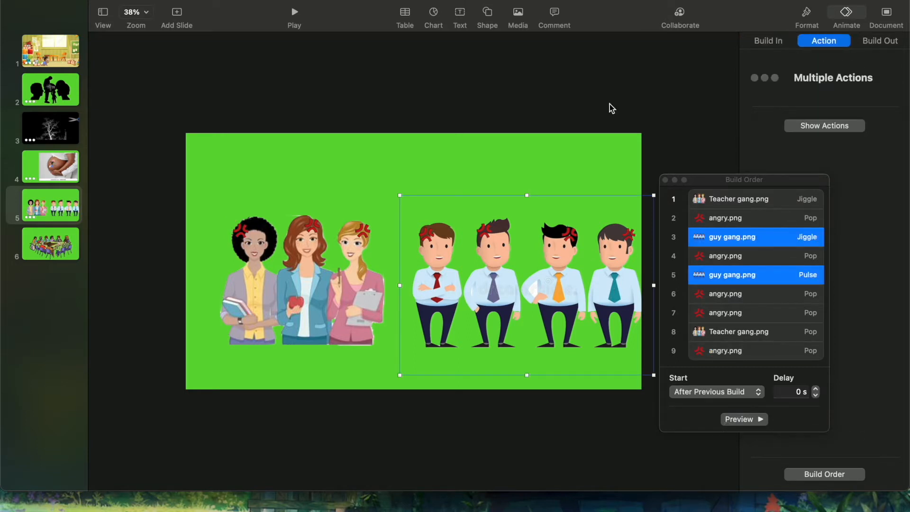
pyautogui.moveTo(745, 185); pyautogui.dragTo(659, 21)
pyautogui.click(767, 43)
pyautogui.click(306, 289)
pyautogui.click(535, 305)
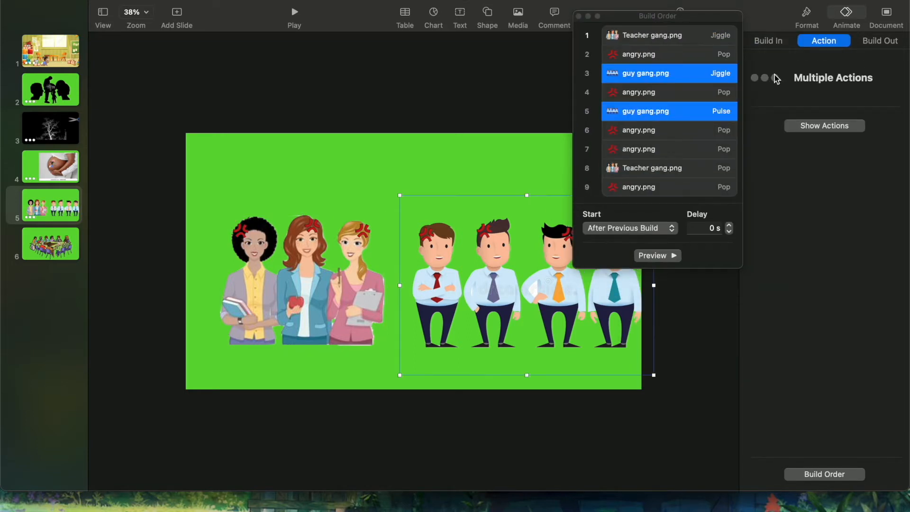
pyautogui.click(838, 129)
pyautogui.click(824, 304)
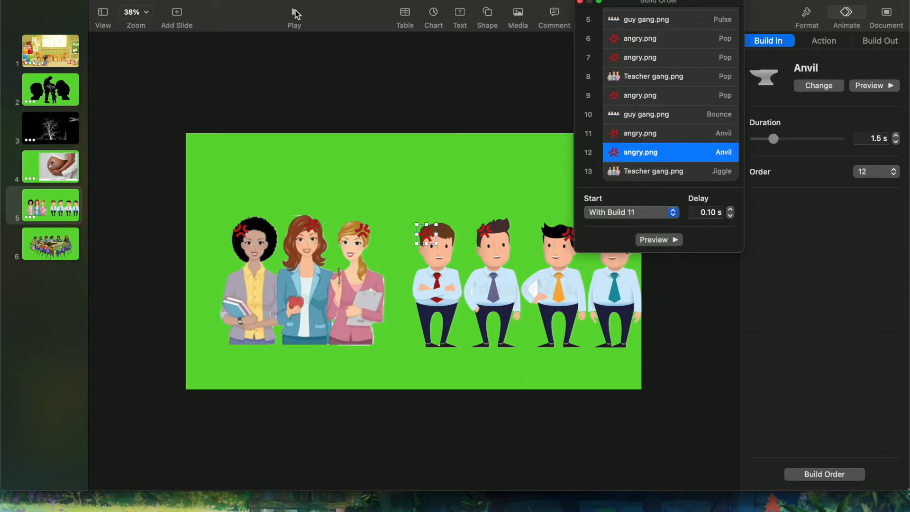
pyautogui.click(294, 14)
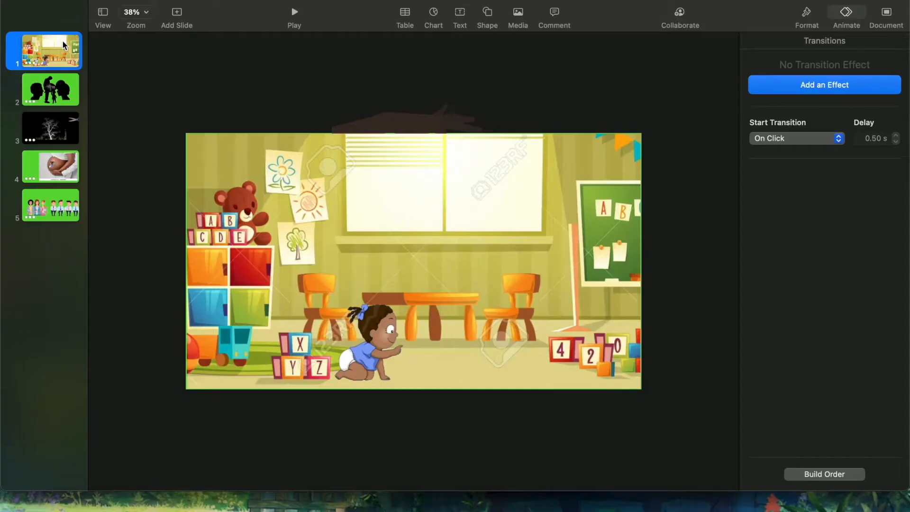
# Delete the other slides so that only the slide with the two arguing groups is left
pyautogui.press('Delete')
pyautogui.press('Delete')
pyautogui.press('Delete')
pyautogui.press('Delete')
# Export the presentation as a movie named "An argument amongst scholars" to the Desktop
pyautogui.click(83, 1)
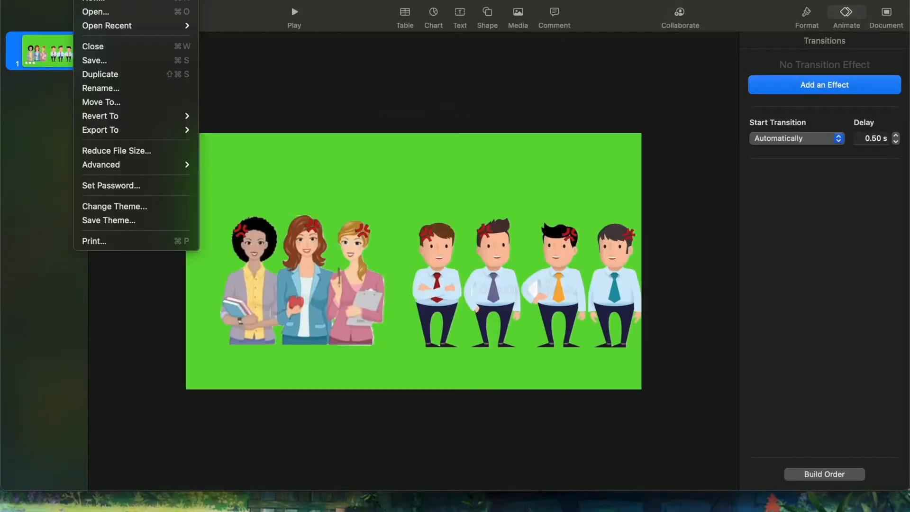
pyautogui.moveTo(138, 129)
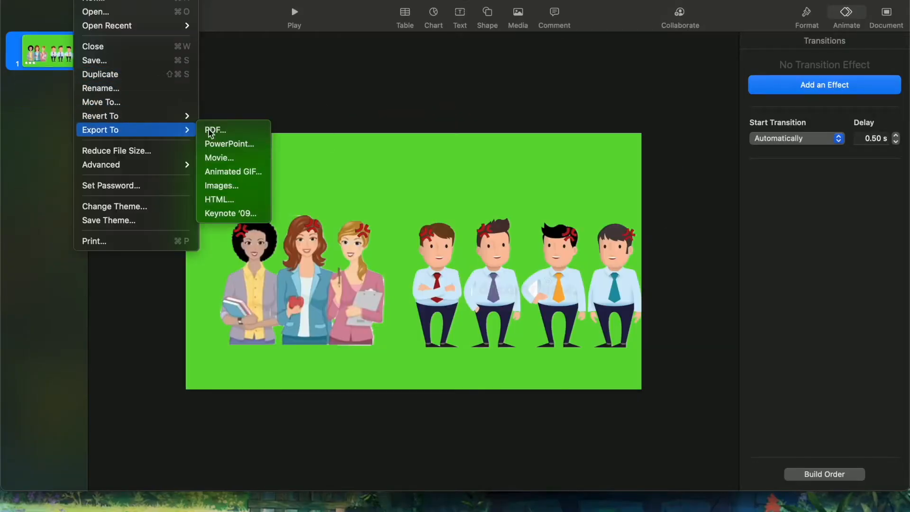
pyautogui.click(234, 158)
pyautogui.click(623, 353)
pyautogui.write('An argument amongst schola')
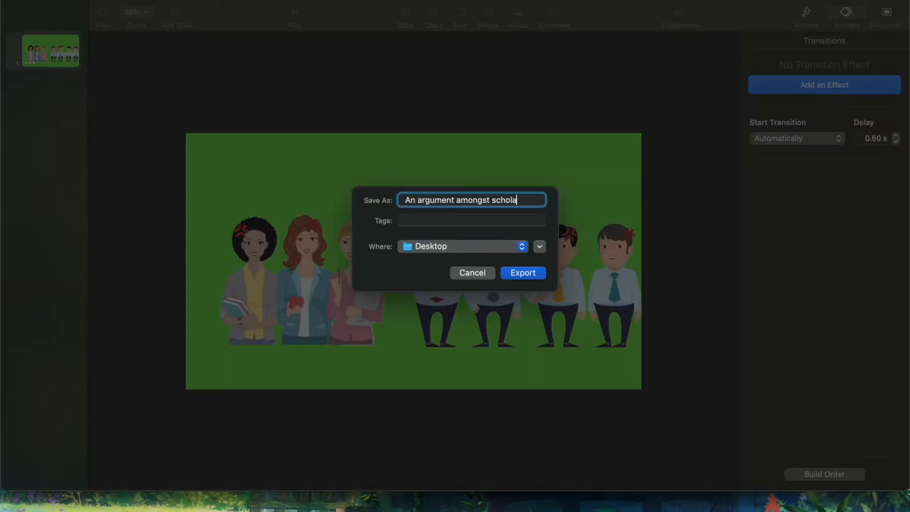
pyautogui.write('rs')
pyautogui.press('Return')
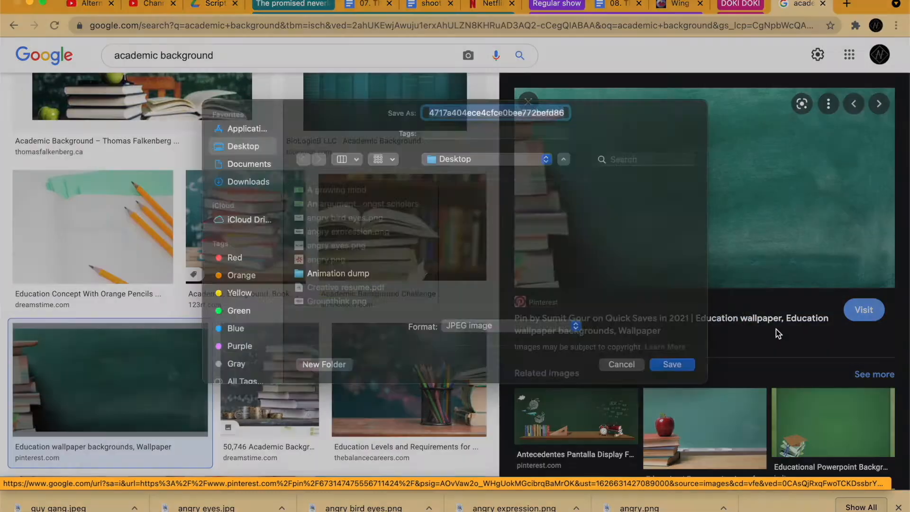
# Save the chalkboard picture from the image search to the Desktop as "Schoolboard background"
pyautogui.write('Schoolbo')
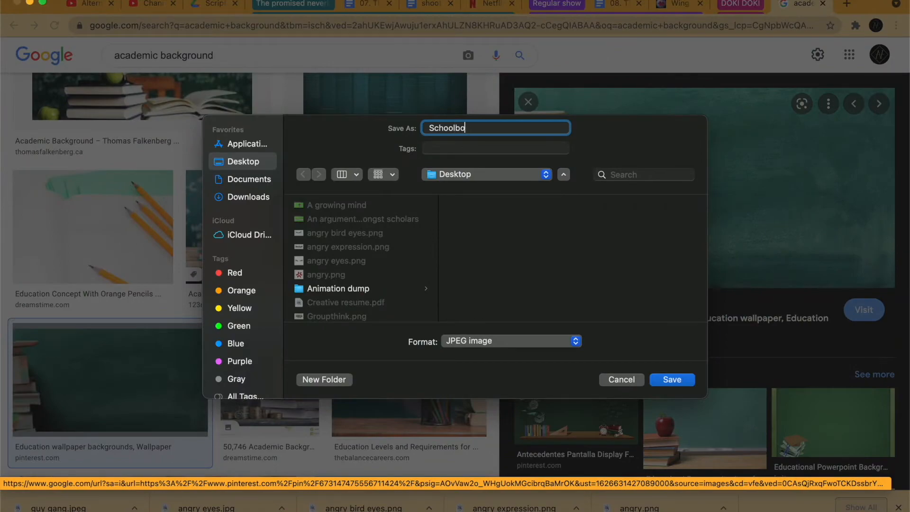
pyautogui.write('ard background')
pyautogui.press('Return')
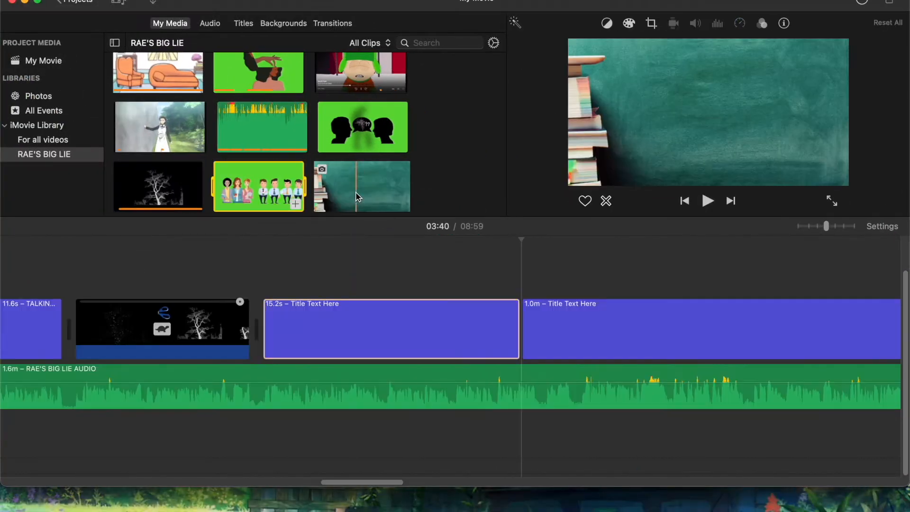
# In iMovie, place the schoolboard background in the timeline beneath the argument clip and extend it to 11.4 s
pyautogui.moveTo(362, 183); pyautogui.dragTo(548, 325)
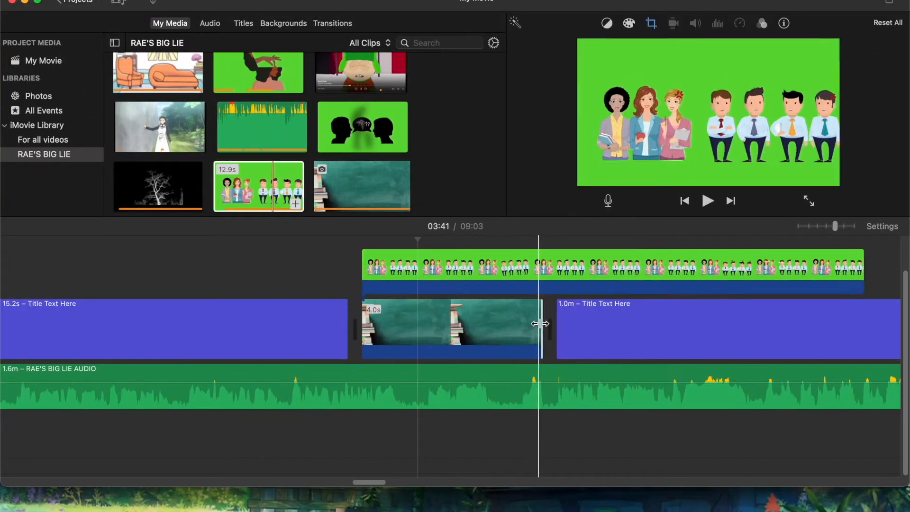
pyautogui.moveTo(540, 324); pyautogui.dragTo(707, 335)
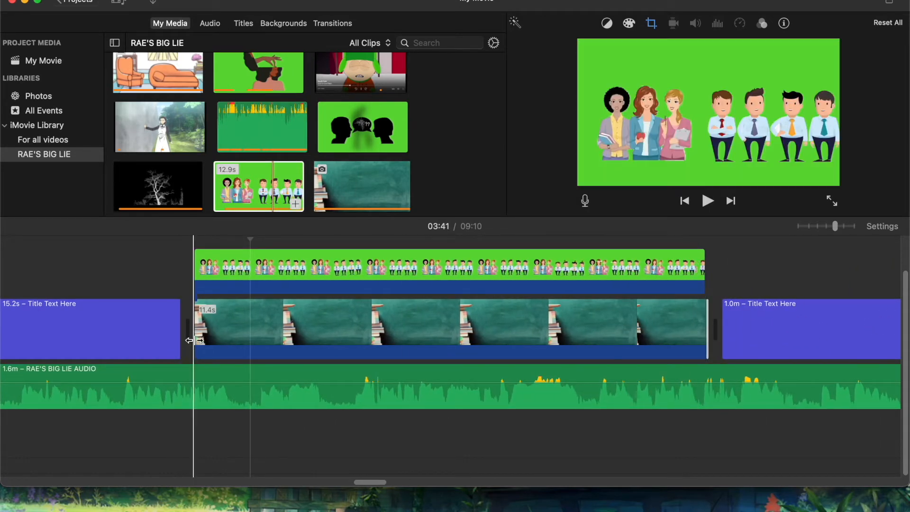
# Set the argument clip's overlay to Green/Blue Screen and view the composite full screen from the clip's start
pyautogui.click(272, 270)
pyautogui.click(537, 45)
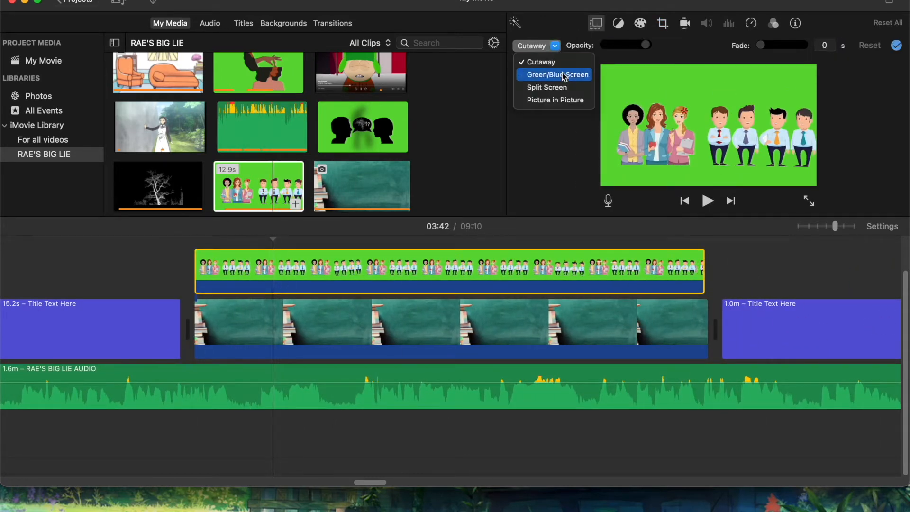
pyautogui.click(532, 73)
pyautogui.click(192, 253)
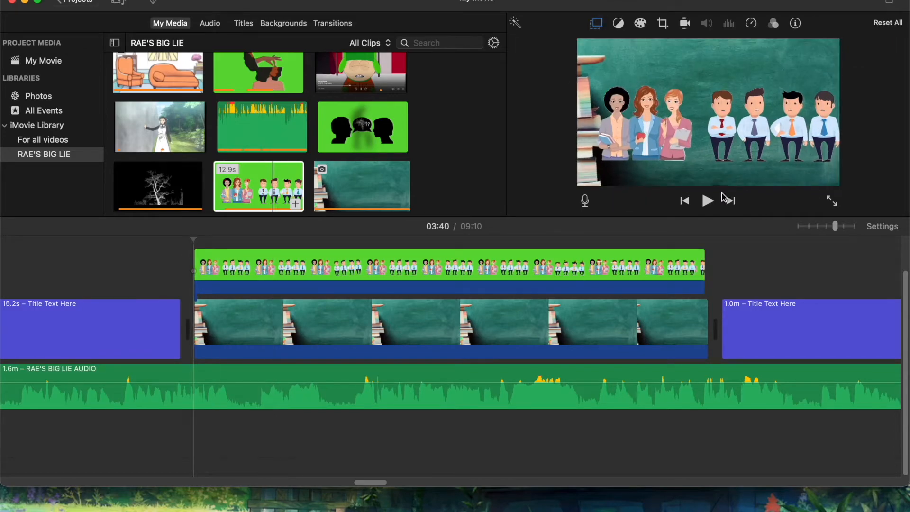
pyautogui.click(832, 200)
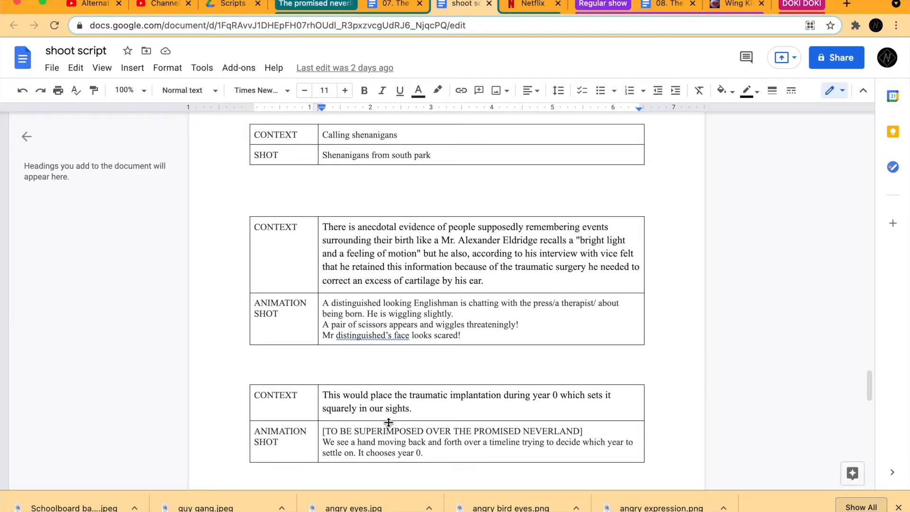
# Highlight the distinguished Englishman's animation shot in the shoot script and search Google for "scared eyes" in a new tab
pyautogui.moveTo(488, 335); pyautogui.dragTo(326, 300)
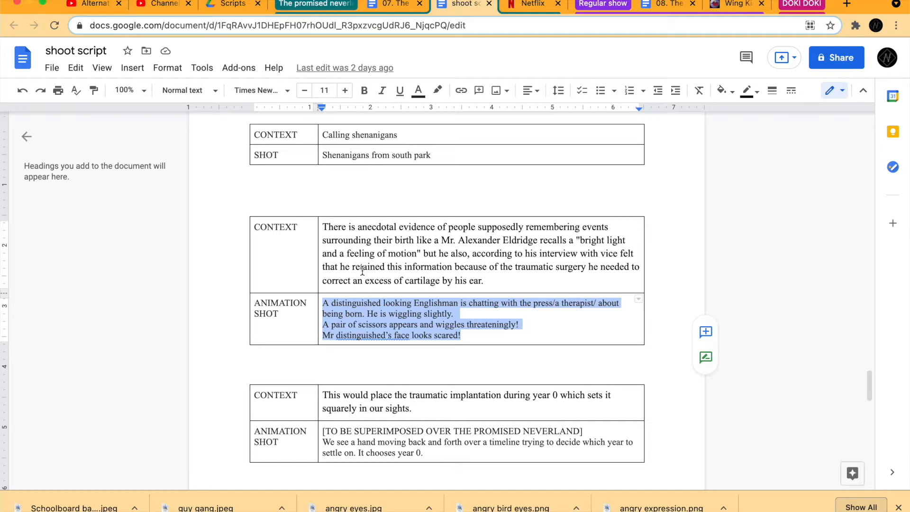
pyautogui.click(847, 4)
pyautogui.write('scared eyes')
pyautogui.press('Return')
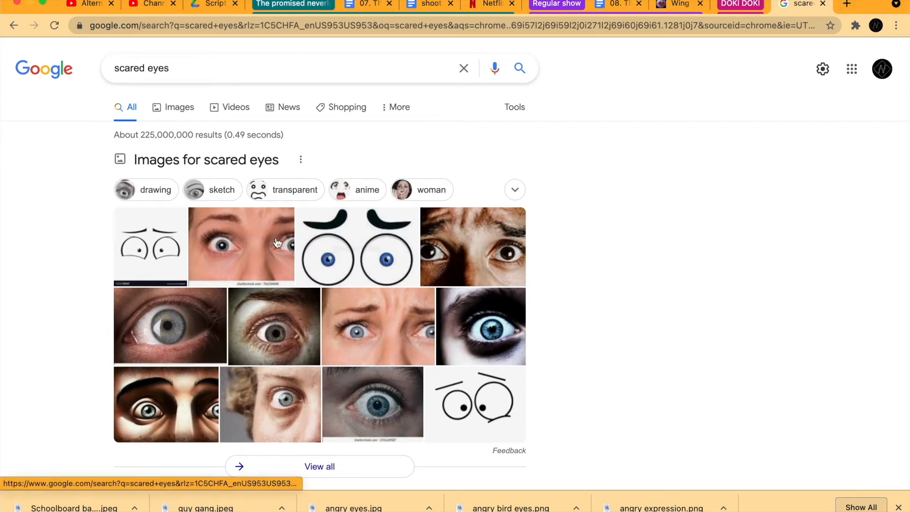
# Open the VectorStock cartoon eyes from the image results and save the picture as "scared eyes"
pyautogui.click(164, 252)
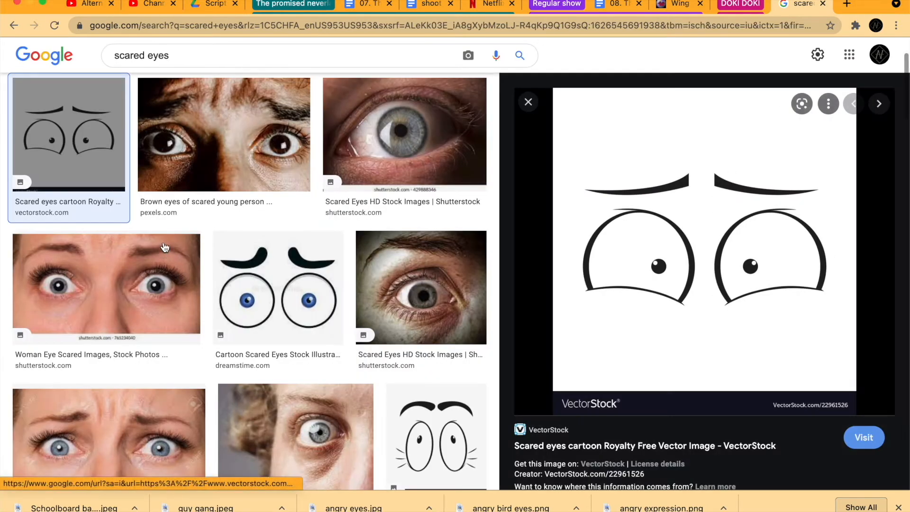
pyautogui.rightClick(680, 247)
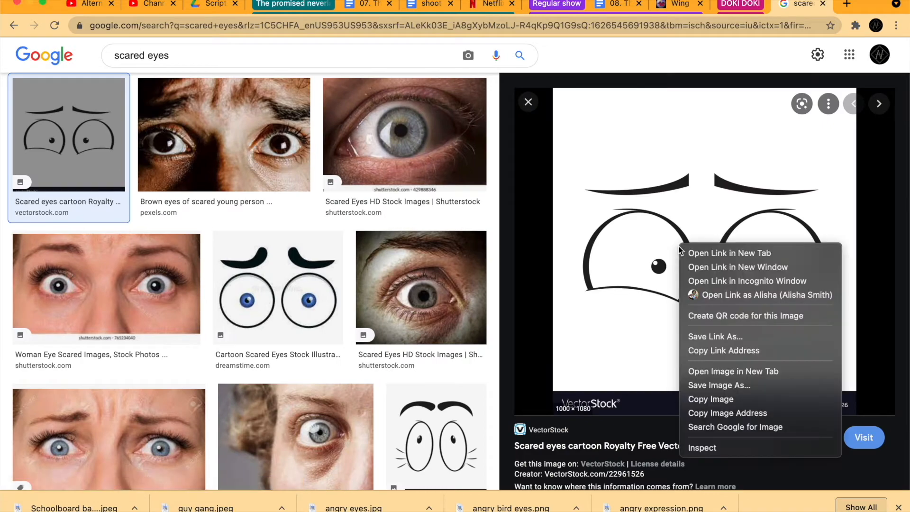
pyautogui.click(753, 385)
pyautogui.write('scared e')
pyautogui.write('yes')
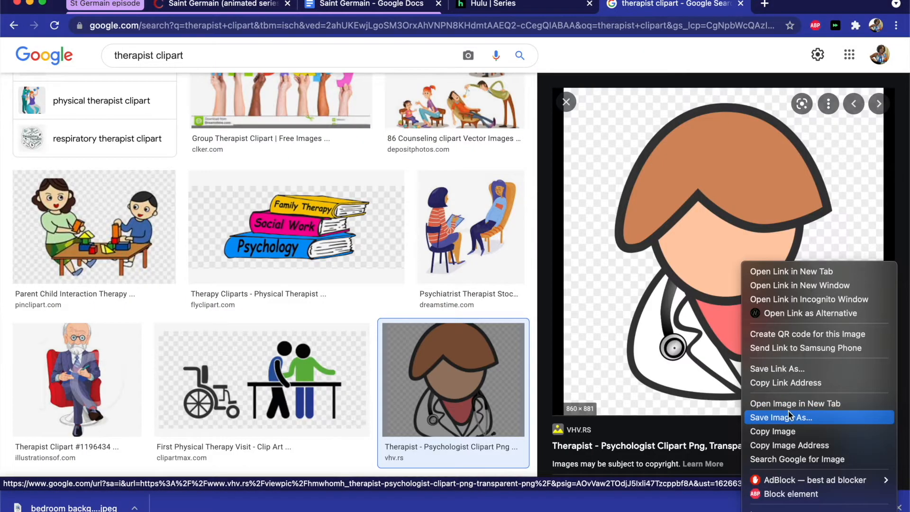
# Save the faceless therapist clipart with the stethoscope as "doctor person"
pyautogui.click(789, 411)
pyautogui.write('doctor person')
pyautogui.press('Return')
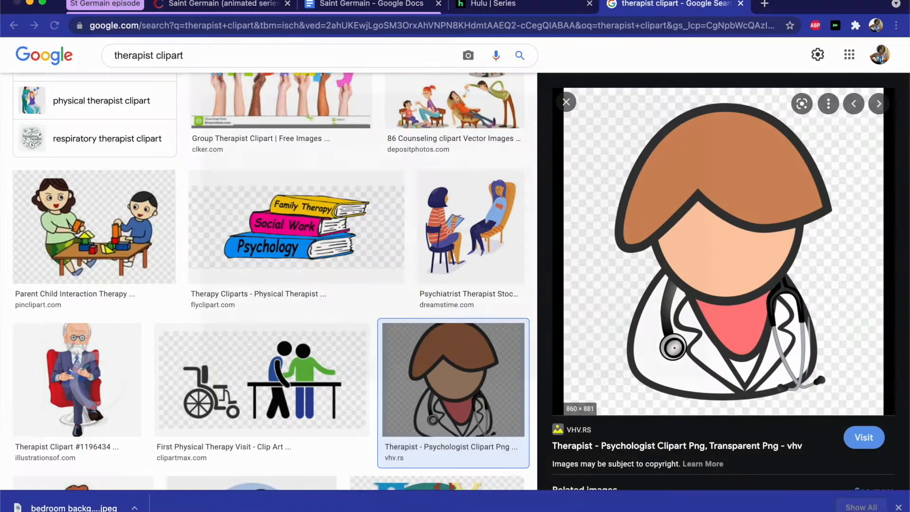
# Open doctor person.png in Preview, remove its checkered background with Instant Alpha and save the file
pyautogui.click(71, 507)
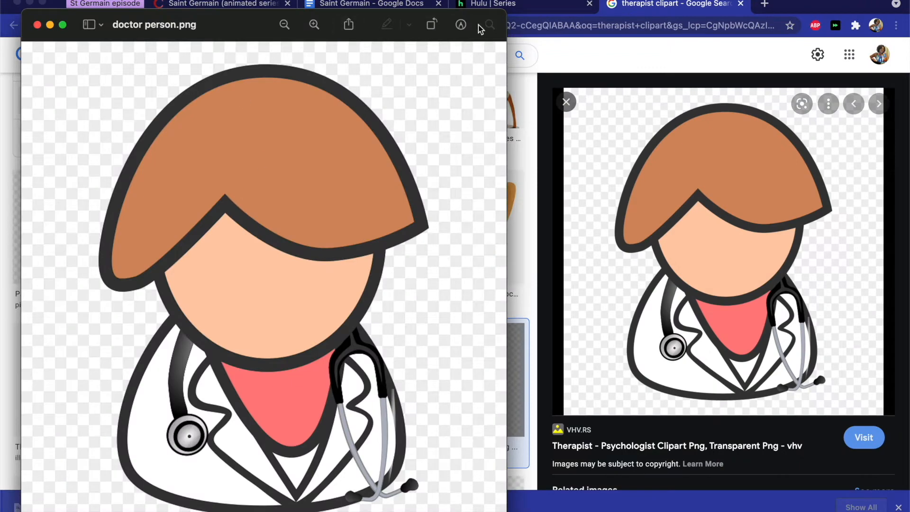
pyautogui.click(461, 24)
pyautogui.click(65, 33)
pyautogui.moveTo(71, 93)
pyautogui.mouseDown()
pyautogui.moveTo(73, 169)
pyautogui.moveTo(82, 105)
pyautogui.mouseUp()
pyautogui.press('Delete')
pyautogui.press('super+s')
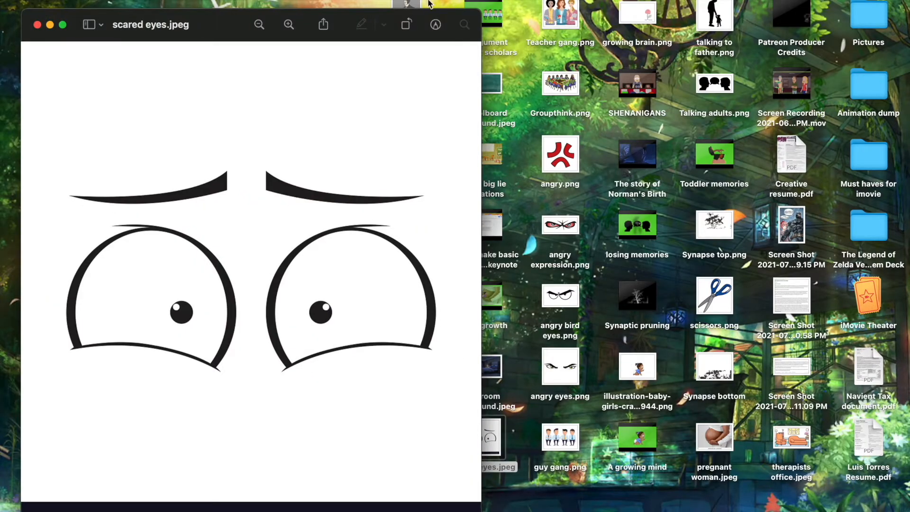
# Remove the white background of scared eyes.jpeg with Instant Alpha, convert the file to PNG and close it
pyautogui.click(436, 24)
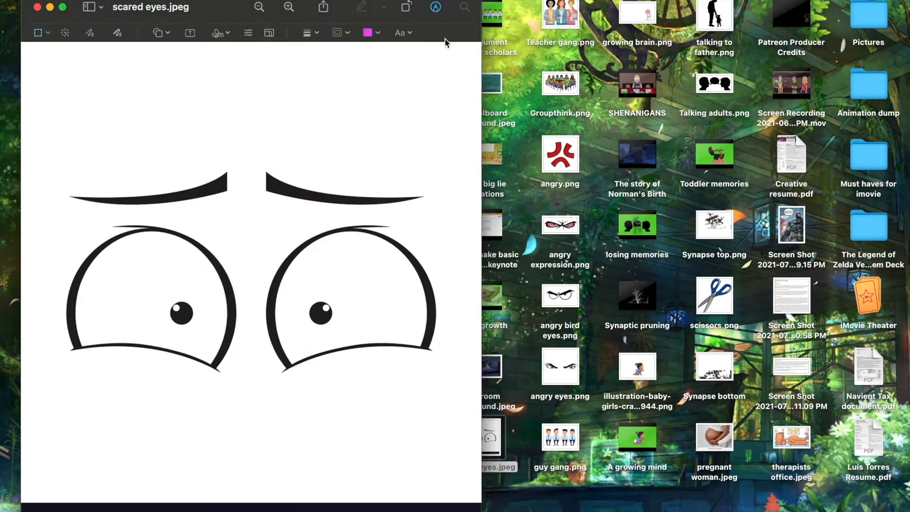
pyautogui.click(103, 119)
pyautogui.moveTo(103, 119); pyautogui.dragTo(133, 119)
pyautogui.press('Delete')
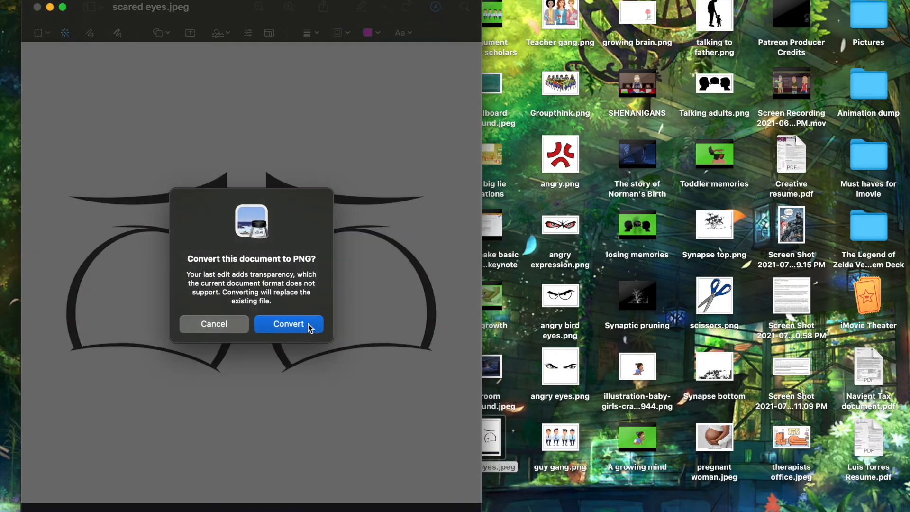
pyautogui.click(311, 326)
pyautogui.click(37, 7)
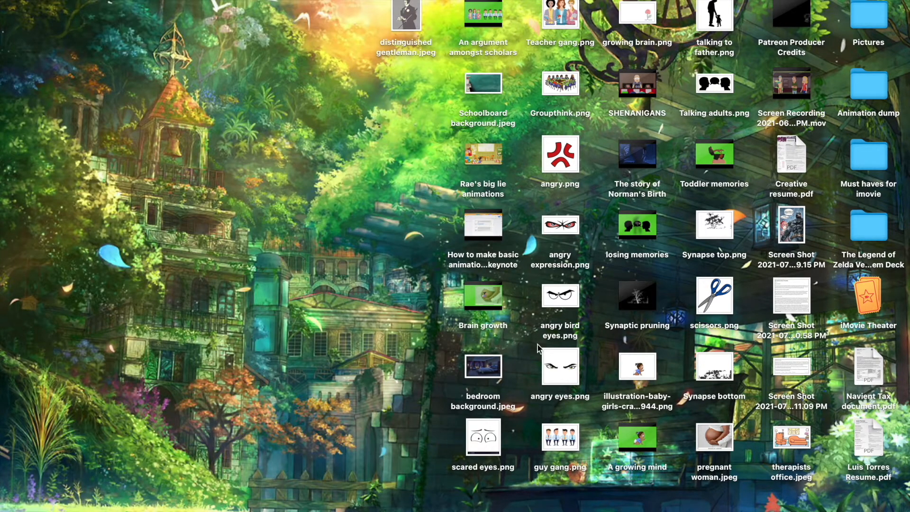
# Open distinguished gentleman.jpeg in Preview, remove its background with Instant Alpha and convert the file to PNG
pyautogui.doubleClick(406, 16)
pyautogui.click(292, 24)
pyautogui.click(324, 27)
pyautogui.click(333, 25)
pyautogui.click(372, 57)
pyautogui.click(65, 50)
pyautogui.moveTo(139, 91); pyautogui.dragTo(140, 91)
pyautogui.press('Delete')
pyautogui.click(279, 234)
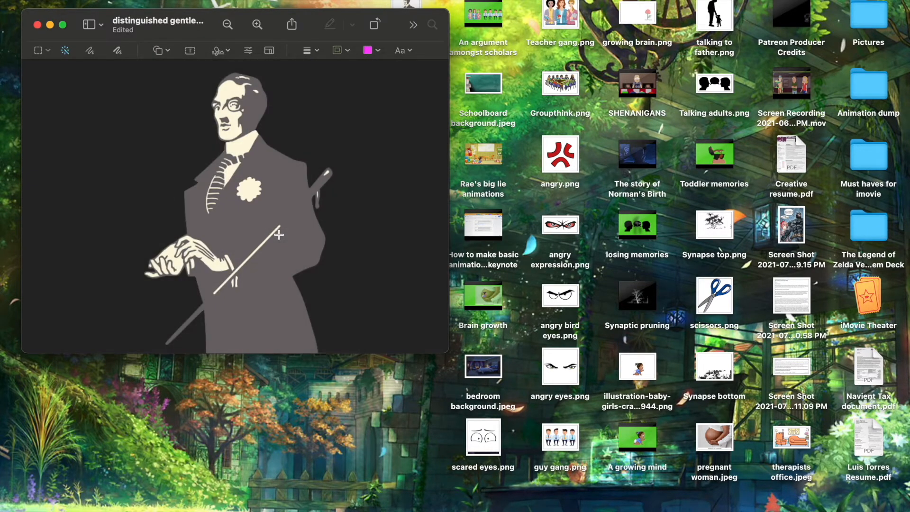
# Darken the distinguished gentleman's midtones with the Adjust Color levels, then close the image
pyautogui.click(195, 1)
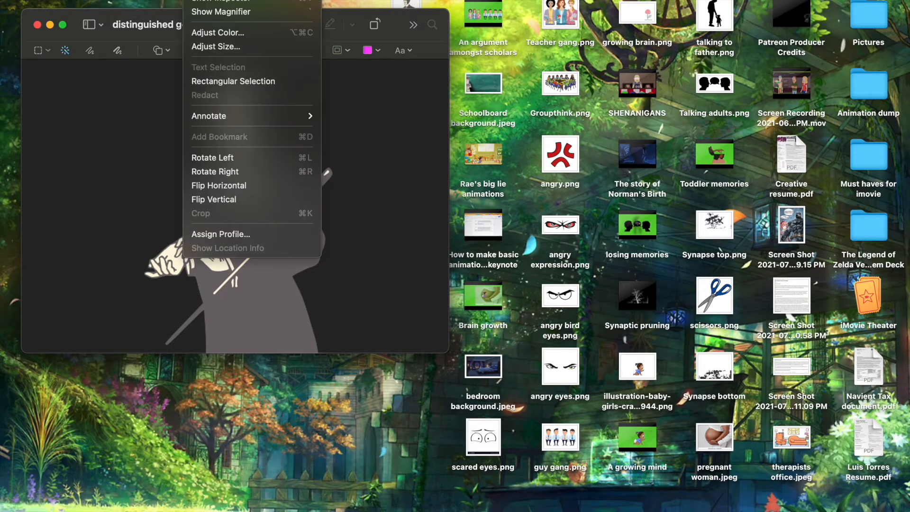
pyautogui.click(231, 32)
pyautogui.moveTo(559, 155); pyautogui.dragTo(629, 147)
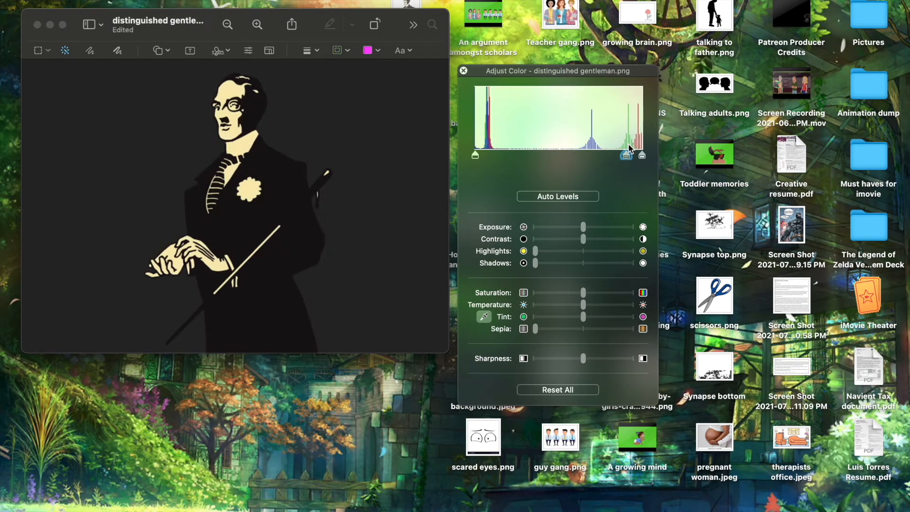
pyautogui.click(464, 71)
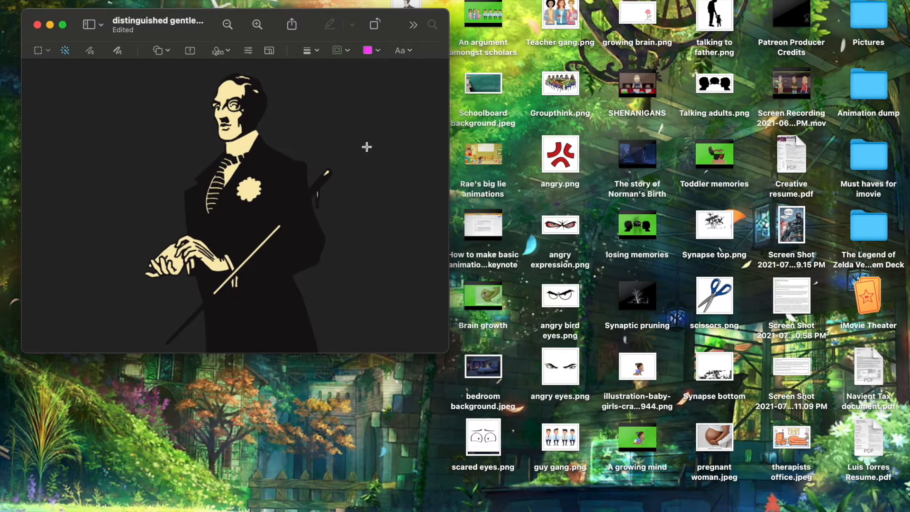
pyautogui.click(37, 25)
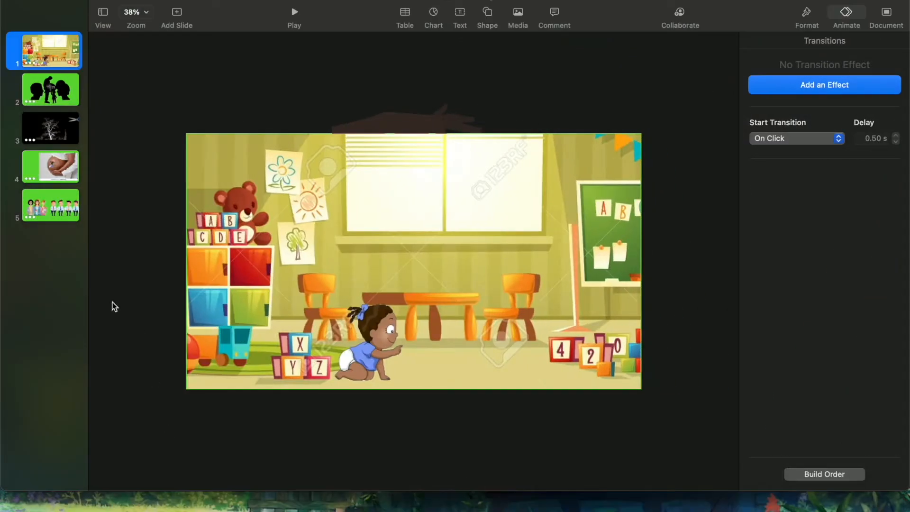
# In Keynote, duplicate slide 5 with the angry teachers and men, and delete all the figures from the copy
pyautogui.click(50, 224)
pyautogui.rightClick(46, 208)
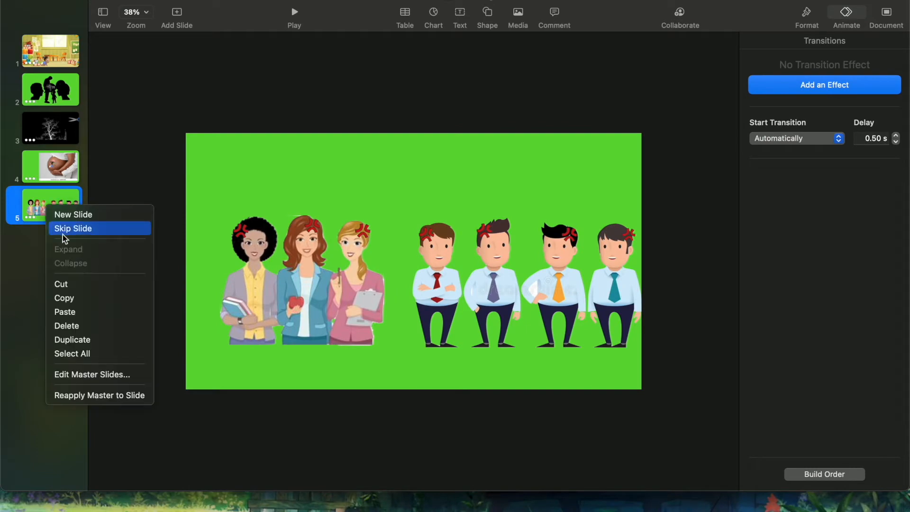
pyautogui.click(81, 339)
pyautogui.moveTo(221, 157); pyautogui.dragTo(728, 391)
pyautogui.press('Delete')
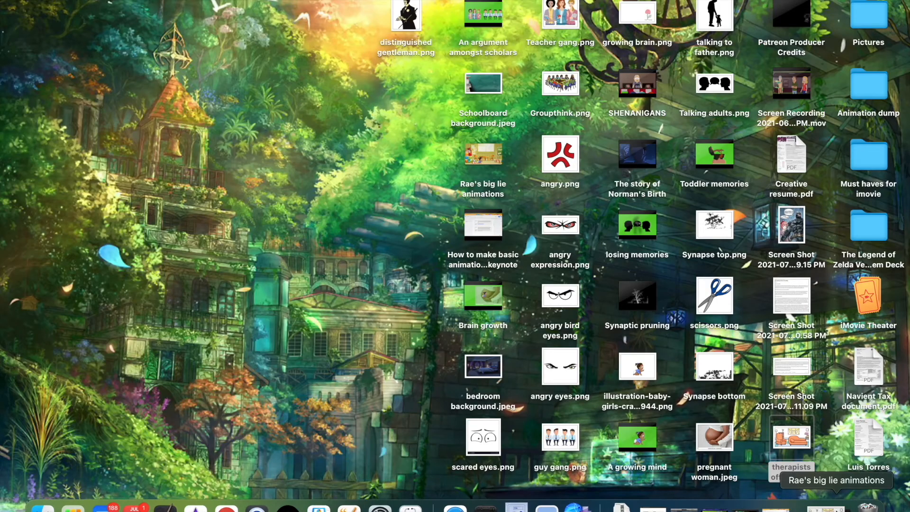
# Place therapists office.jpeg on the blank green slide and scale it to about 1930 by 1085 pt to cover the slide
pyautogui.moveTo(836, 509); pyautogui.dragTo(425, 249)
pyautogui.moveTo(425, 249); pyautogui.dragTo(281, 201)
pyautogui.moveTo(354, 243); pyautogui.dragTo(613, 363)
pyautogui.moveTo(432, 313); pyautogui.dragTo(411, 286)
pyautogui.moveTo(582, 356); pyautogui.dragTo(643, 389)
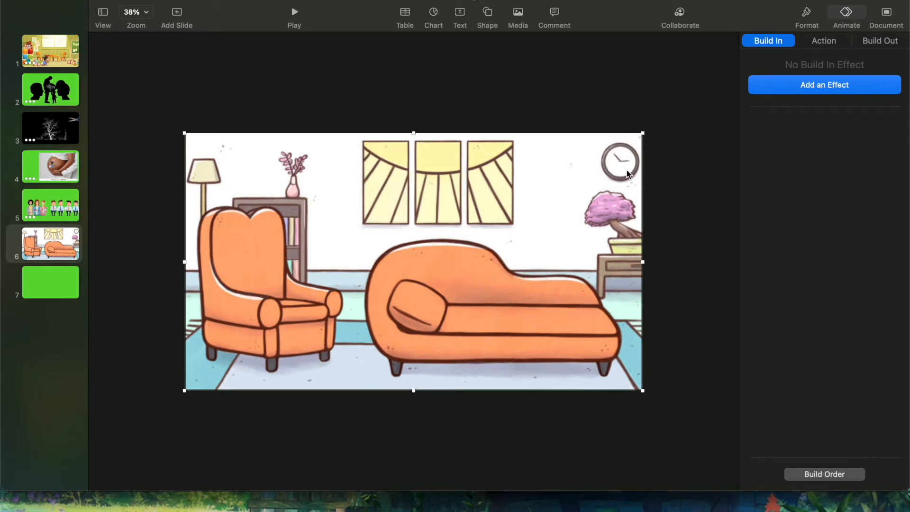
# Lower the opacity of the therapist's office picture to 14% so it serves as a faint placement guide
pyautogui.click(812, 24)
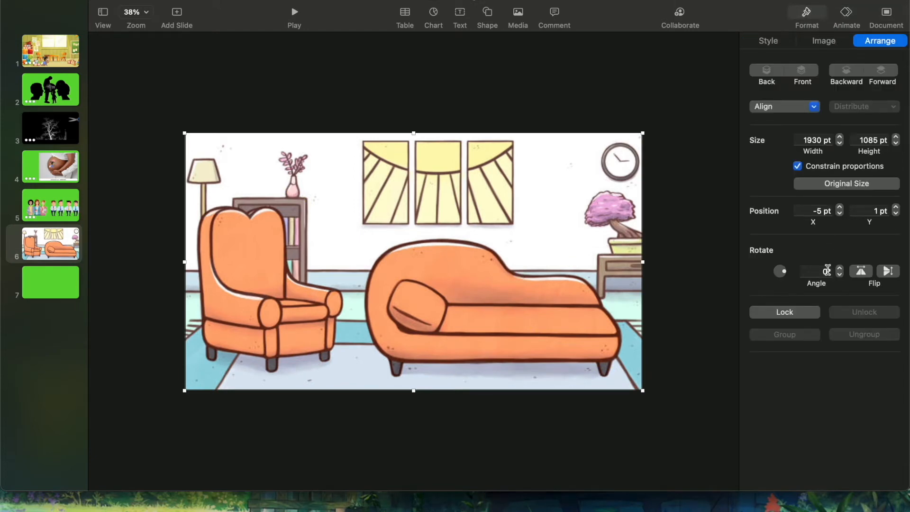
pyautogui.click(817, 41)
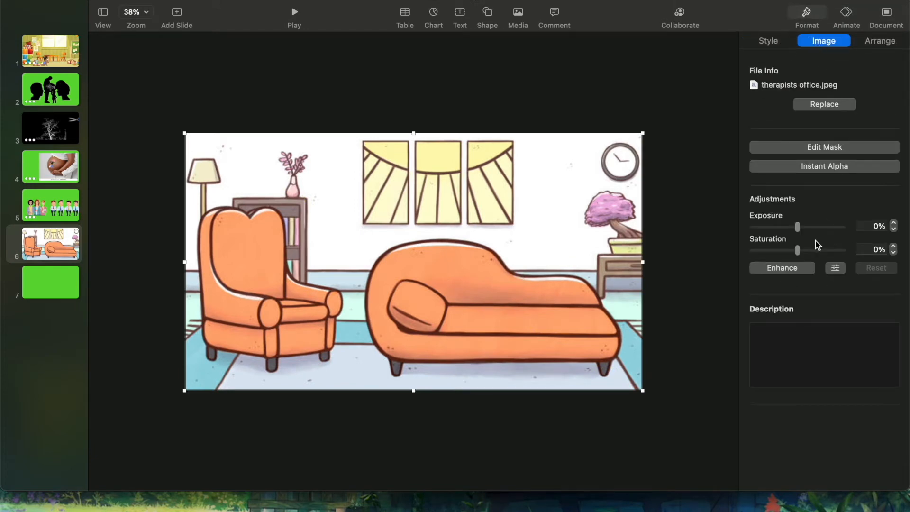
pyautogui.click(771, 42)
pyautogui.moveTo(848, 329); pyautogui.dragTo(772, 337)
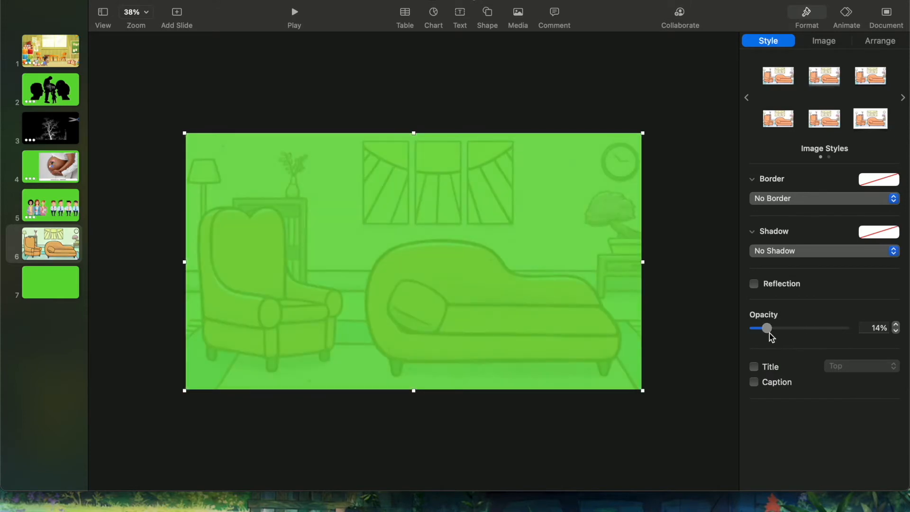
pyautogui.click(806, 15)
pyautogui.click(806, 14)
pyautogui.click(833, 40)
pyautogui.click(875, 41)
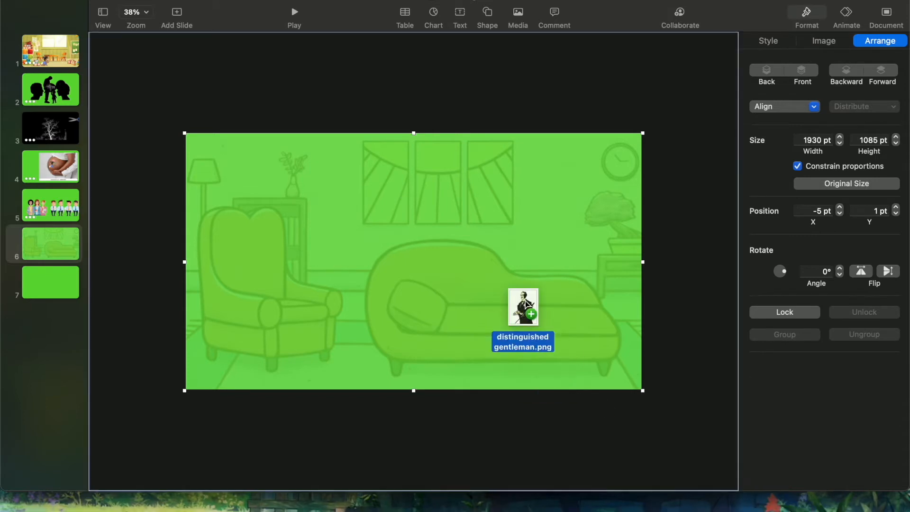
# Add distinguished gentleman.png to the slide, shrink it to about 419 by 524 pt and stand it at the couch
pyautogui.moveTo(522, 307); pyautogui.dragTo(540, 266)
pyautogui.moveTo(544, 267); pyautogui.dragTo(470, 291)
pyautogui.moveTo(506, 348); pyautogui.dragTo(520, 354)
pyautogui.moveTo(469, 324); pyautogui.dragTo(472, 316)
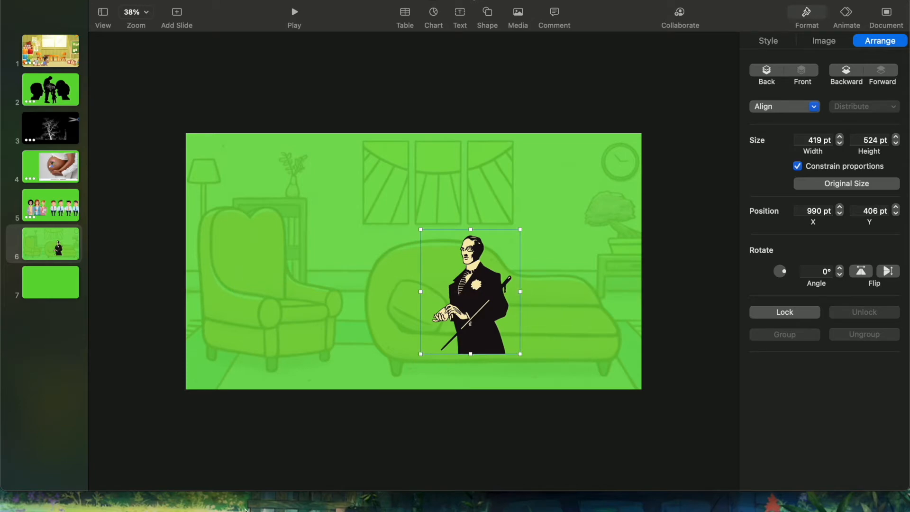
# Add scared eyes.png, shrink it to about 76 by 82 pt and fit it over the gentleman's eyes
pyautogui.moveTo(516, 291); pyautogui.dragTo(528, 288)
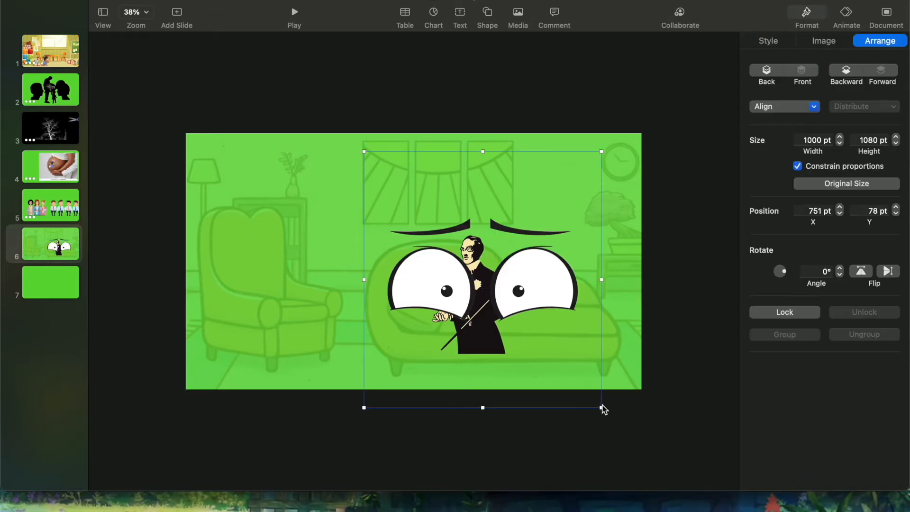
pyautogui.moveTo(602, 408); pyautogui.dragTo(423, 221)
pyautogui.moveTo(392, 181); pyautogui.dragTo(455, 244)
pyautogui.moveTo(488, 281); pyautogui.dragTo(441, 237)
pyautogui.scroll(5, 442, 238)
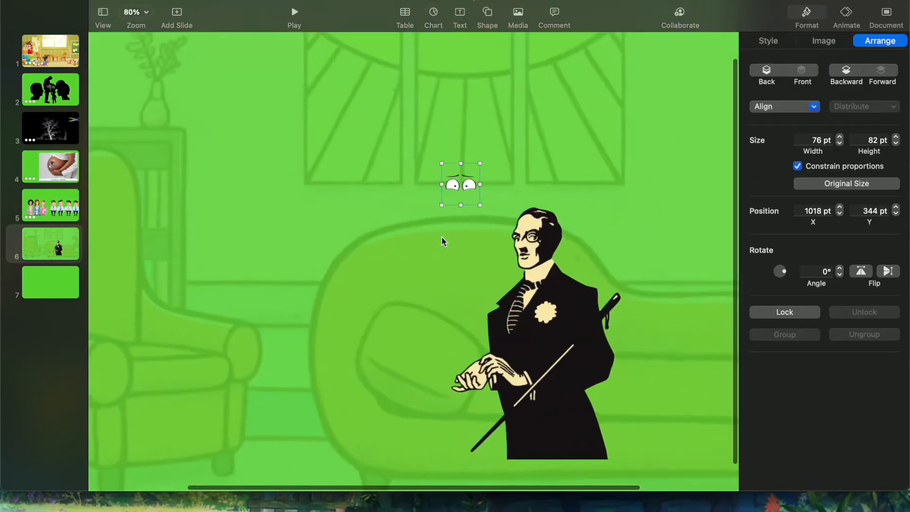
pyautogui.moveTo(458, 172); pyautogui.dragTo(573, 265)
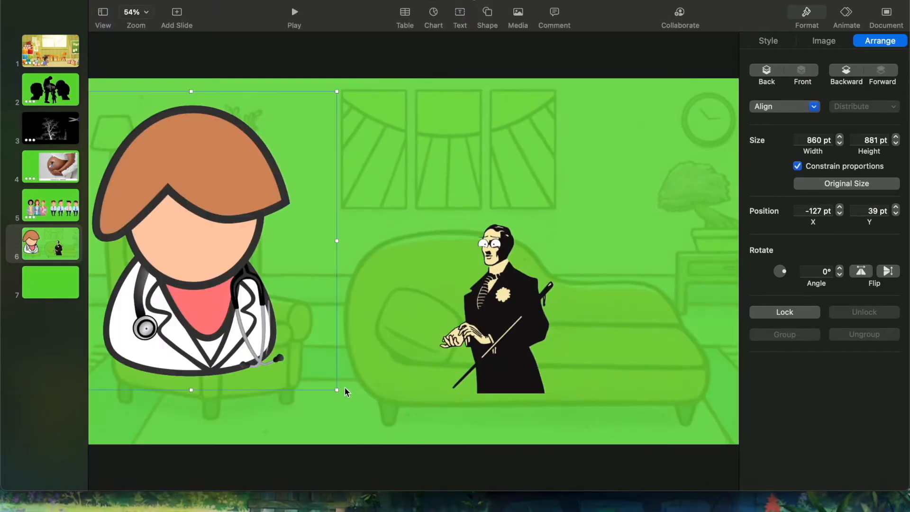
# Shrink the doctor clipart to about 489 by 501 pt and seat it in the armchair
pyautogui.moveTo(346, 392); pyautogui.dragTo(211, 261)
pyautogui.moveTo(168, 211); pyautogui.dragTo(265, 294)
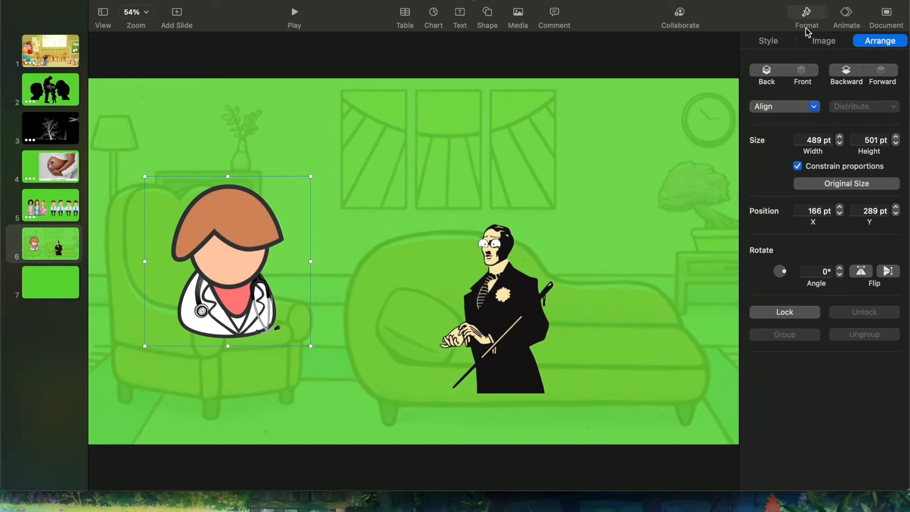
# Animate the gentleman with Jiggle, the doctor with Bounce and the eyes with Appear, starting the last two after the preceding build
pyautogui.click(846, 16)
pyautogui.click(829, 88)
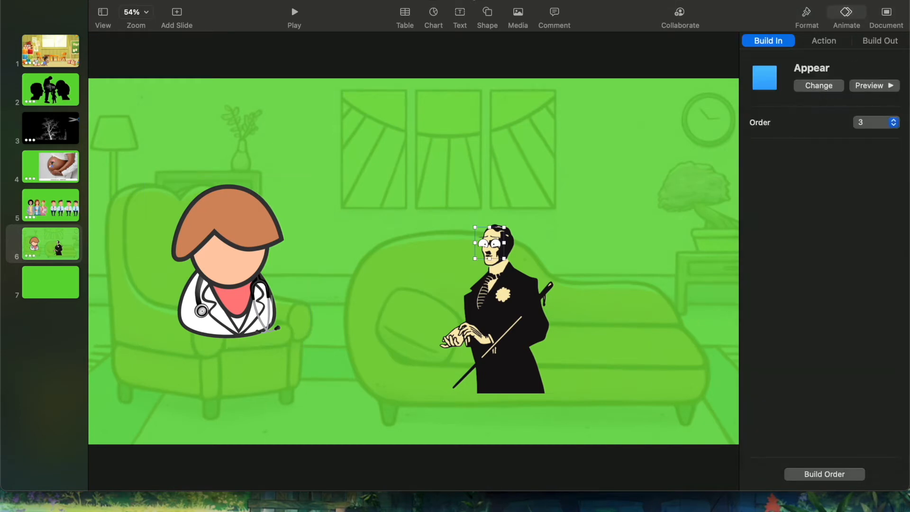
pyautogui.click(834, 475)
pyautogui.click(668, 21)
pyautogui.click(630, 214)
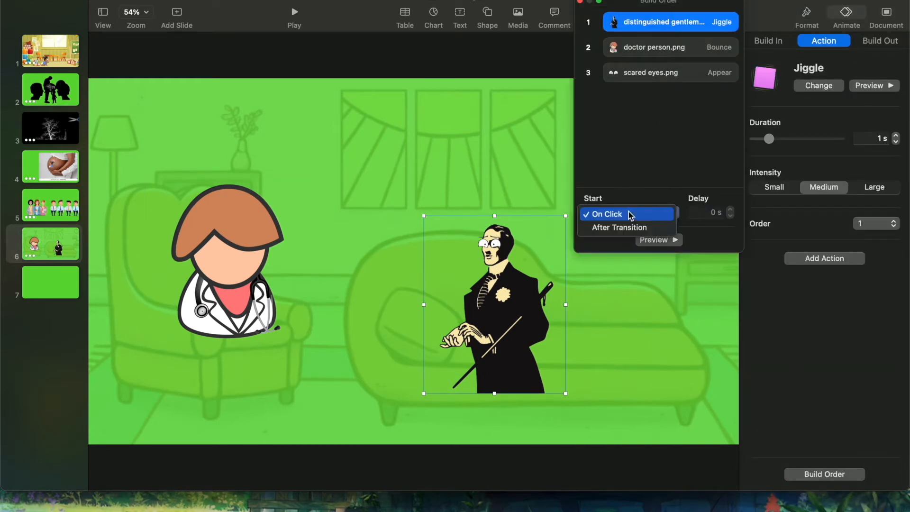
pyautogui.click(645, 47)
pyautogui.click(628, 215)
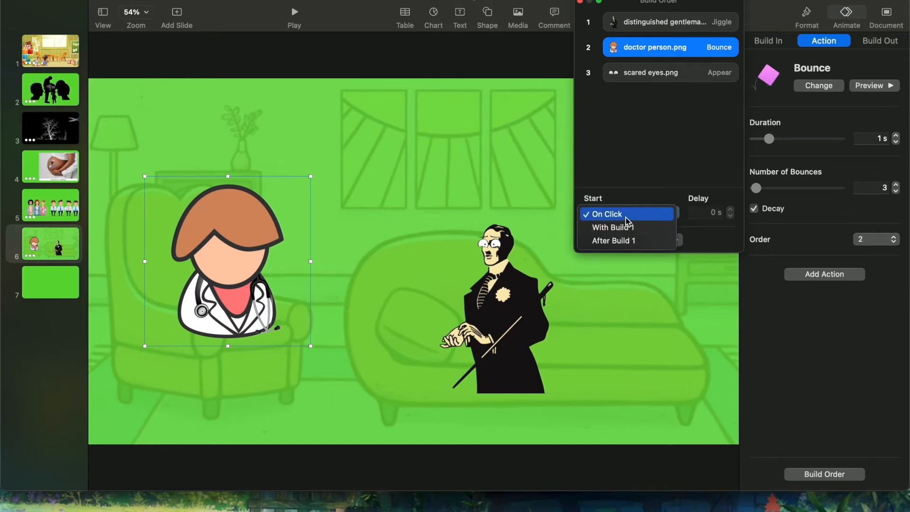
pyautogui.click(630, 241)
pyautogui.click(657, 68)
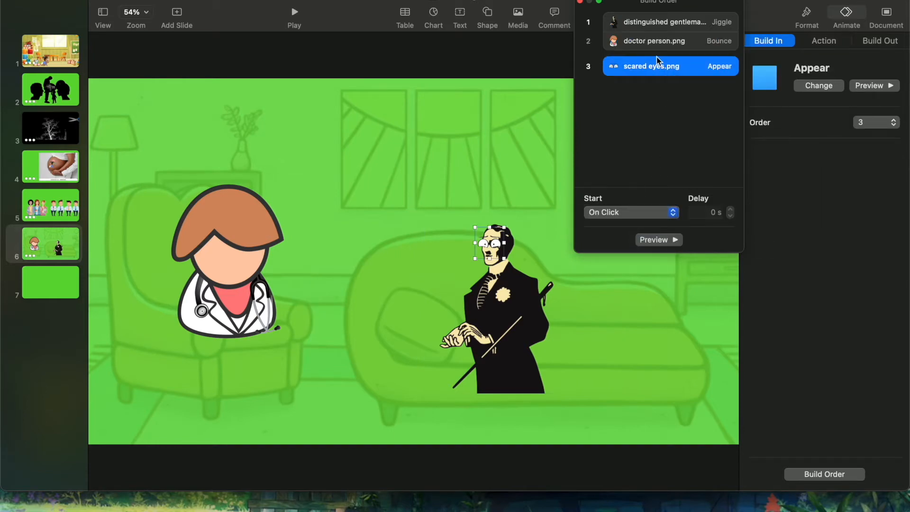
pyautogui.click(635, 213)
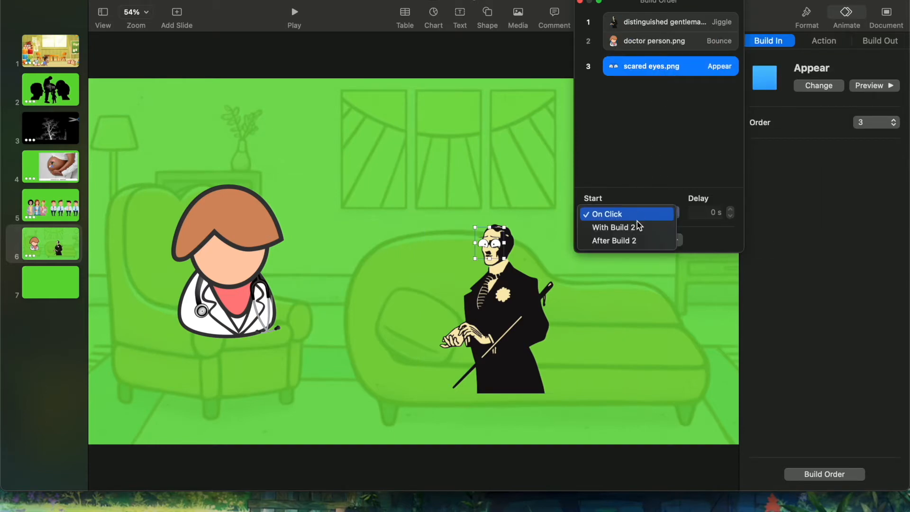
pyautogui.click(638, 240)
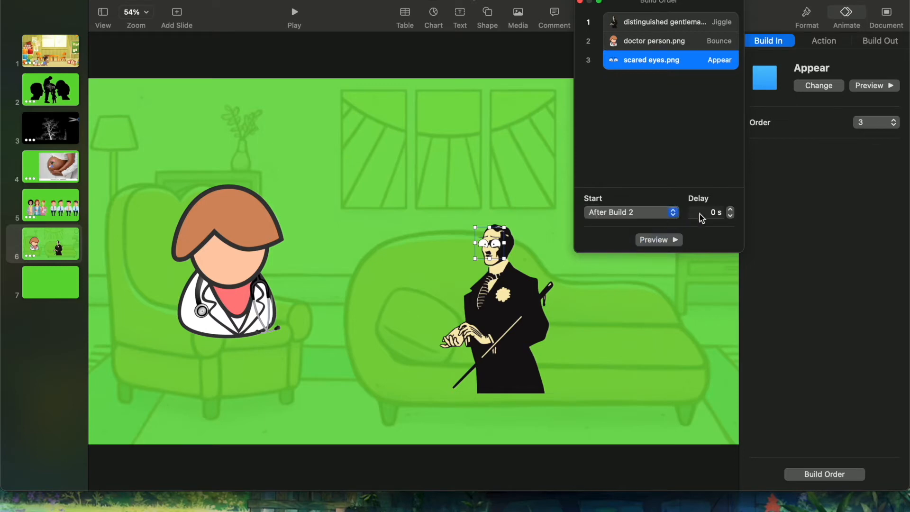
# Raise the delay of the scared eyes' Appear build to 0.60 s and preview the sequence
pyautogui.click(654, 241)
pyautogui.click(729, 209)
pyautogui.click(729, 209)
pyautogui.click(729, 209)
pyautogui.click(669, 239)
pyautogui.click(655, 239)
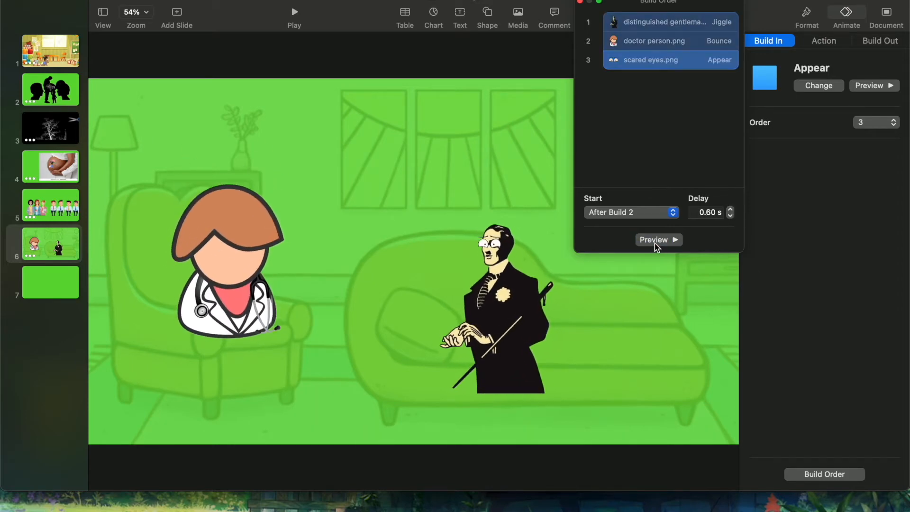
# Shorten the scared eyes' Appear delay and preview the build timing again
pyautogui.click(731, 210)
pyautogui.click(730, 209)
pyautogui.click(730, 215)
pyautogui.click(730, 215)
pyautogui.click(731, 215)
pyautogui.click(731, 216)
pyautogui.click(731, 216)
pyautogui.click(667, 242)
pyautogui.click(732, 216)
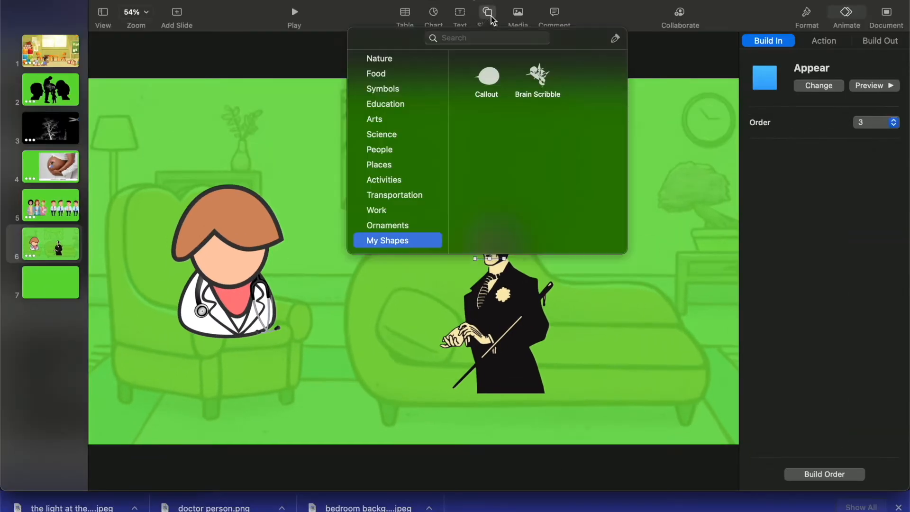
# Insert the custom Callout shape, rotate it to about 136.9° and place it beside the gentleman's face
pyautogui.click(487, 86)
pyautogui.moveTo(415, 261); pyautogui.dragTo(410, 206)
pyautogui.click(818, 13)
pyautogui.moveTo(789, 254); pyautogui.dragTo(774, 247)
pyautogui.moveTo(411, 211); pyautogui.dragTo(428, 261)
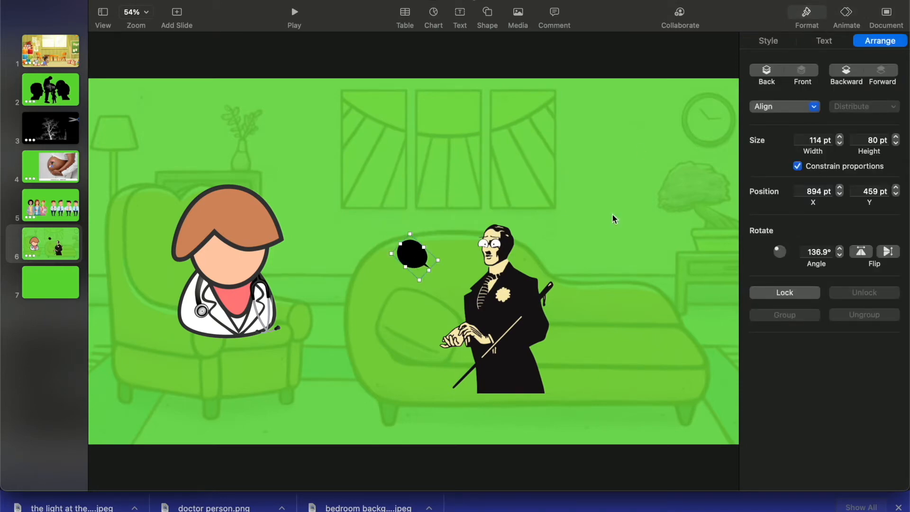
# Flip the callout vertically, rotate it to about 345.5° and enlarge it to about 411 by 287 pt with its tail toward the gentleman
pyautogui.click(893, 254)
pyautogui.moveTo(780, 250); pyautogui.dragTo(797, 262)
pyautogui.moveTo(395, 267); pyautogui.dragTo(306, 303)
pyautogui.moveTo(357, 290); pyautogui.dragTo(390, 241)
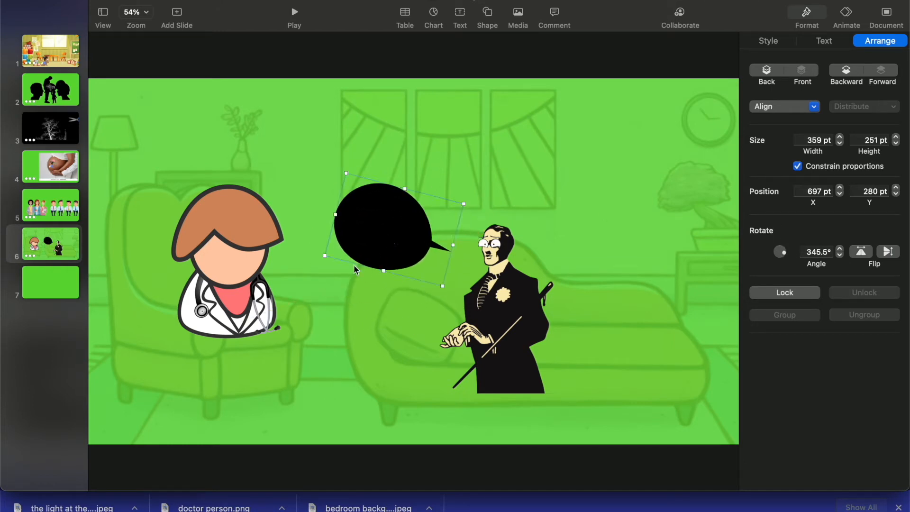
pyautogui.moveTo(325, 255); pyautogui.dragTo(305, 263)
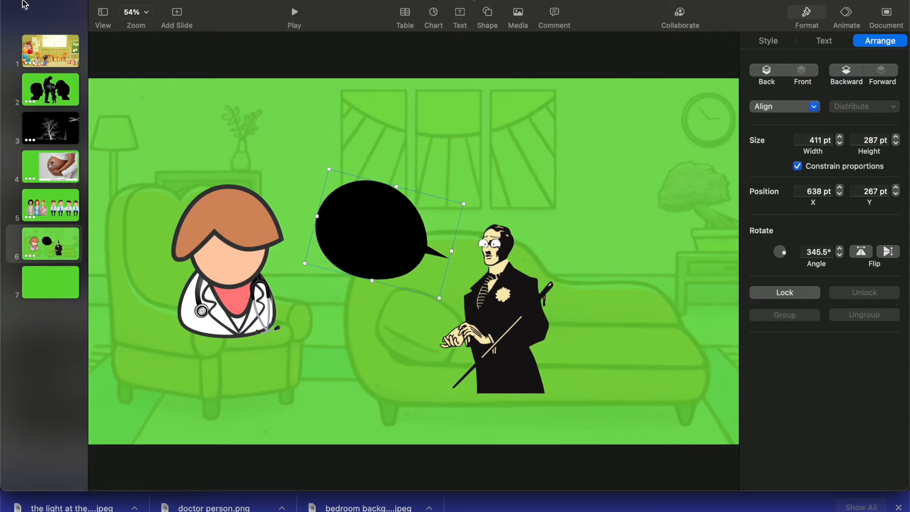
# Fill the callout with the light at the end.jpeg, enlarge its mask to about 430 by 318 pt and center the bright doorway
pyautogui.click(24, 1)
pyautogui.click(25, 3)
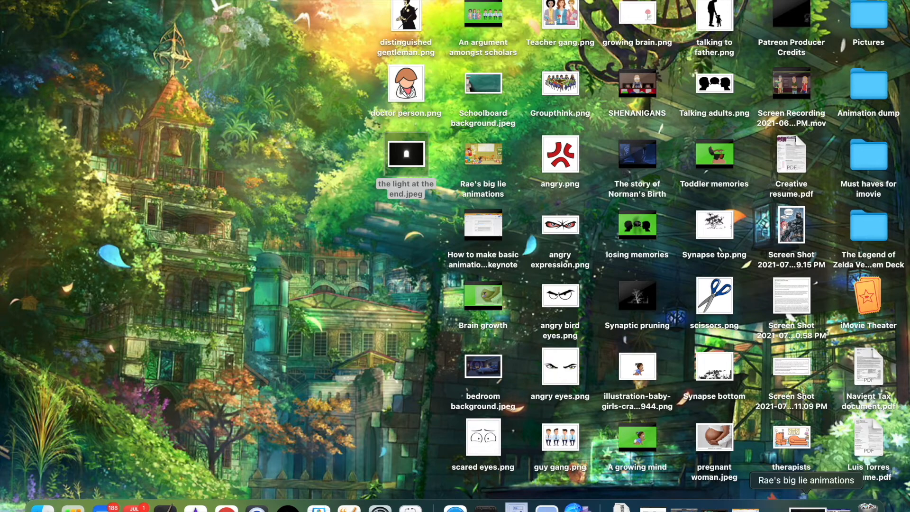
pyautogui.click(801, 503)
pyautogui.moveTo(801, 503); pyautogui.dragTo(372, 217)
pyautogui.moveTo(329, 169)
pyautogui.mouseDown()
pyautogui.moveTo(336, 177)
pyautogui.moveTo(326, 157)
pyautogui.mouseUp()
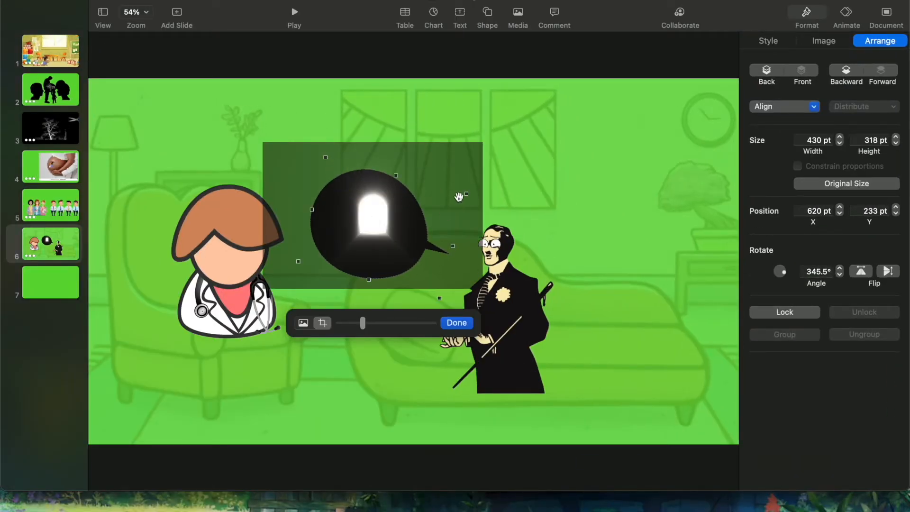
pyautogui.click(585, 197)
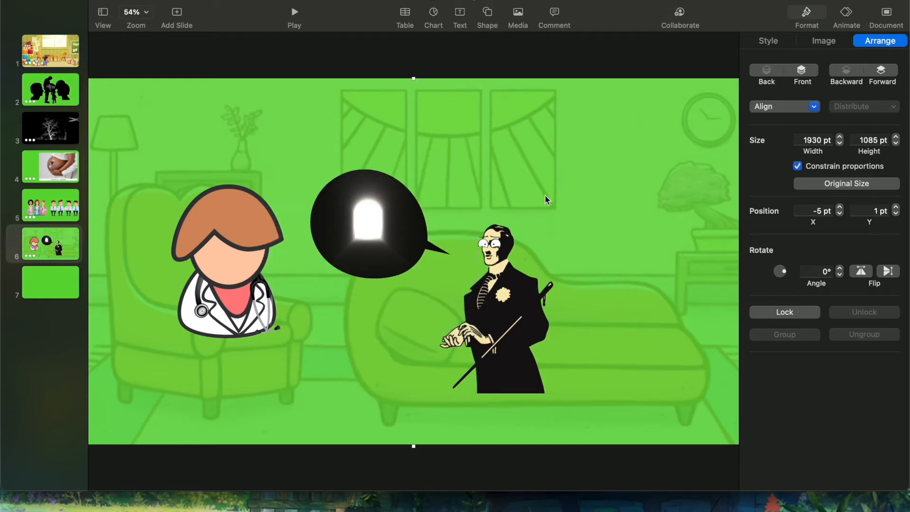
# Search the shape library for a memory bubble
pyautogui.click(488, 19)
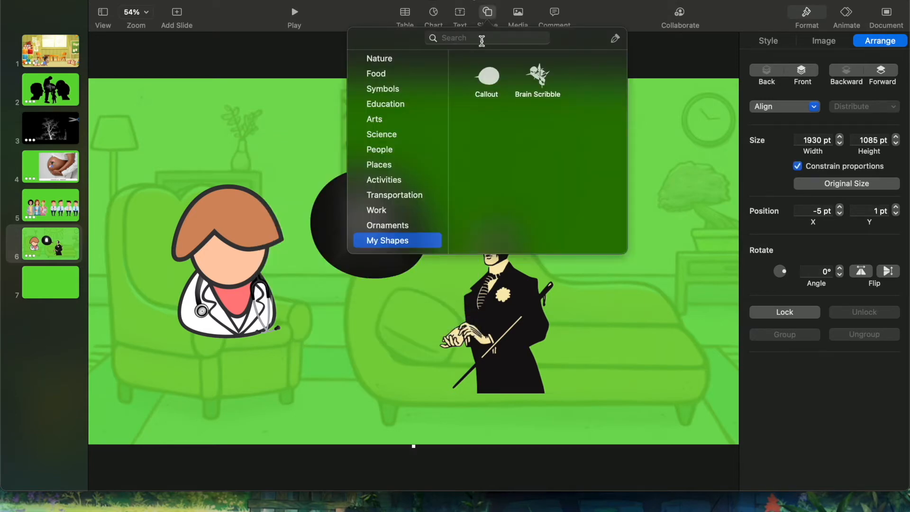
pyautogui.click(467, 38)
pyautogui.write('memor')
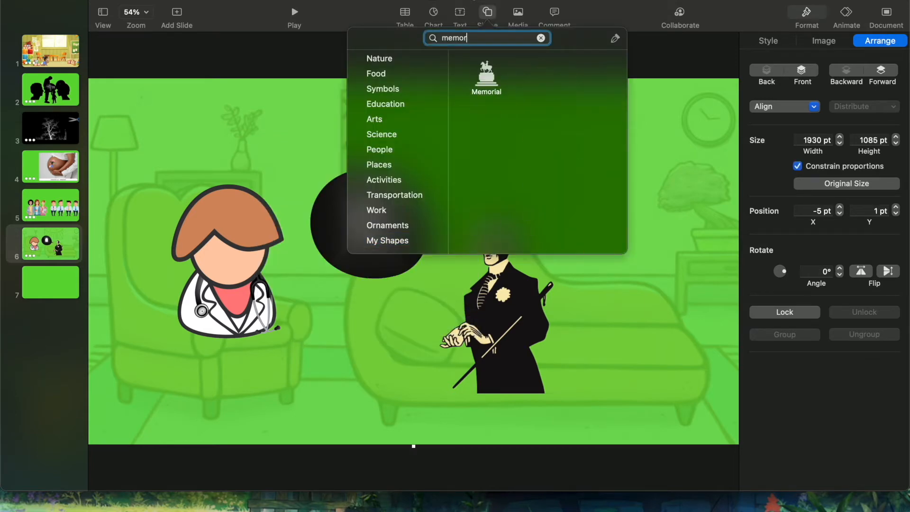
pyautogui.write('y bubb')
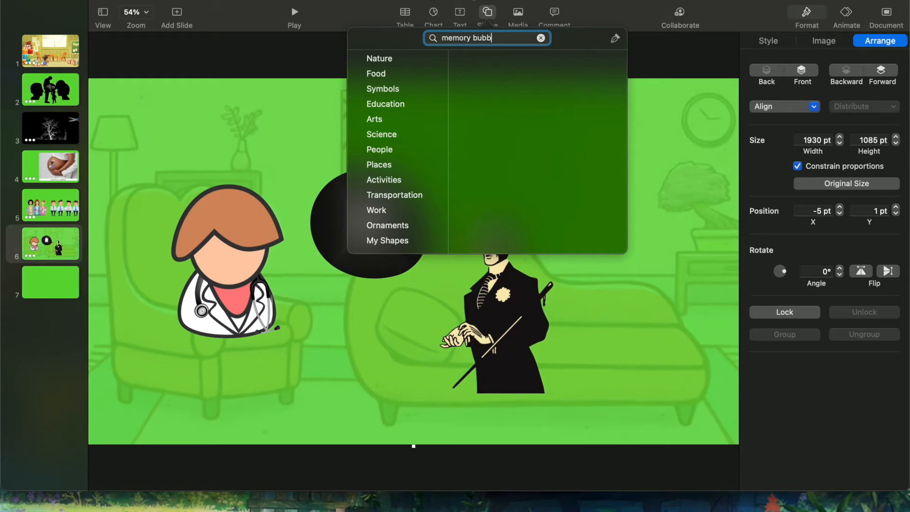
pyautogui.write('le')
pyautogui.press('super+a')
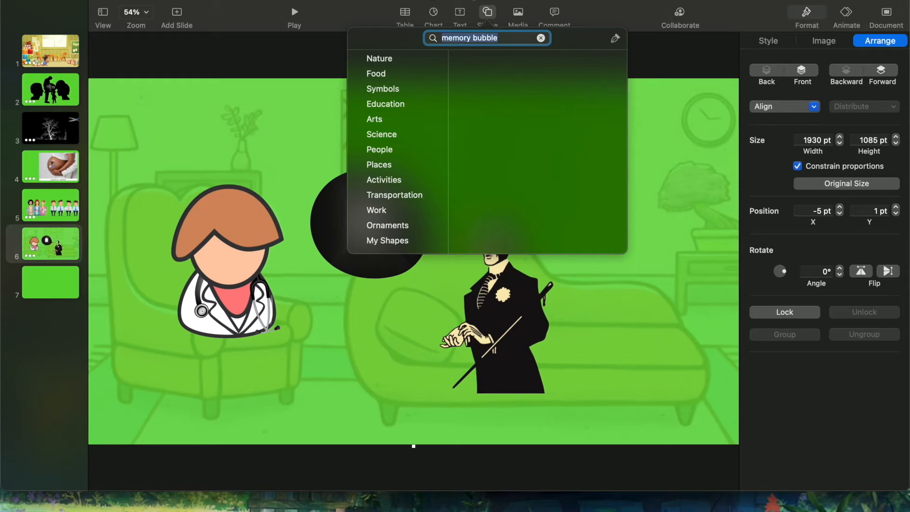
# Find the Cloud shape in the shape library, insert it and place it above the gentleman's head
pyautogui.click(541, 38)
pyautogui.write('cloud')
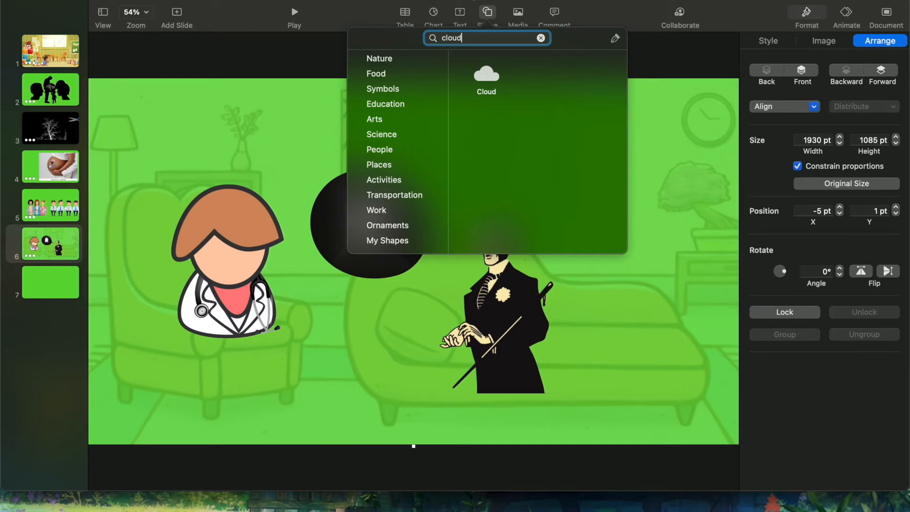
pyautogui.click(496, 84)
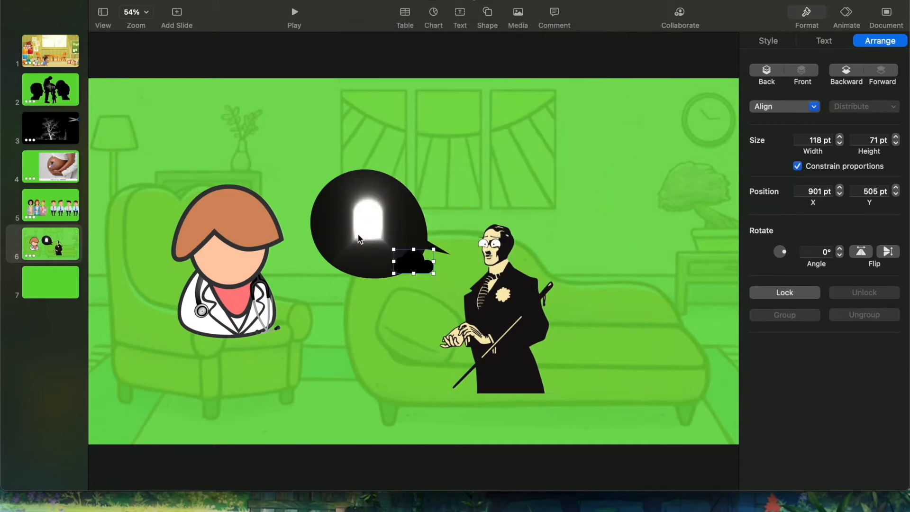
pyautogui.moveTo(410, 264); pyautogui.dragTo(528, 147)
pyautogui.rightClick(529, 148)
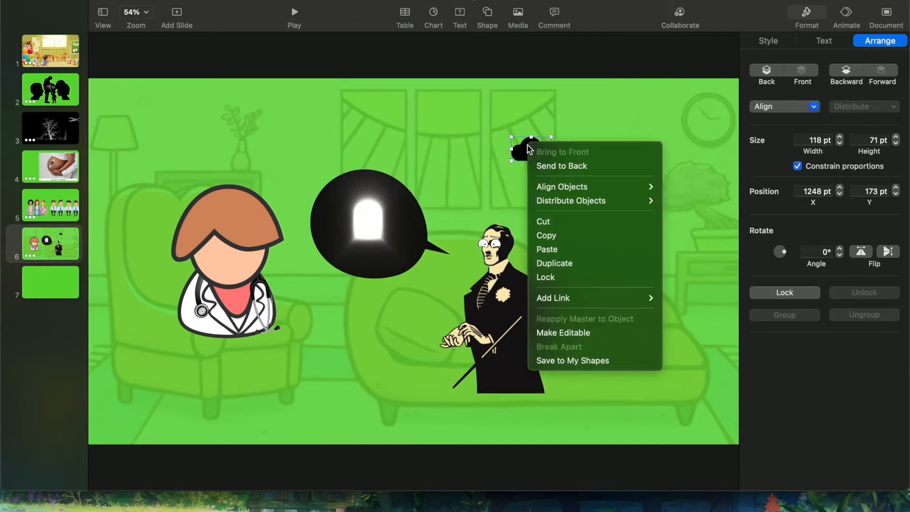
pyautogui.click(606, 332)
pyautogui.moveTo(533, 161); pyautogui.dragTo(534, 171)
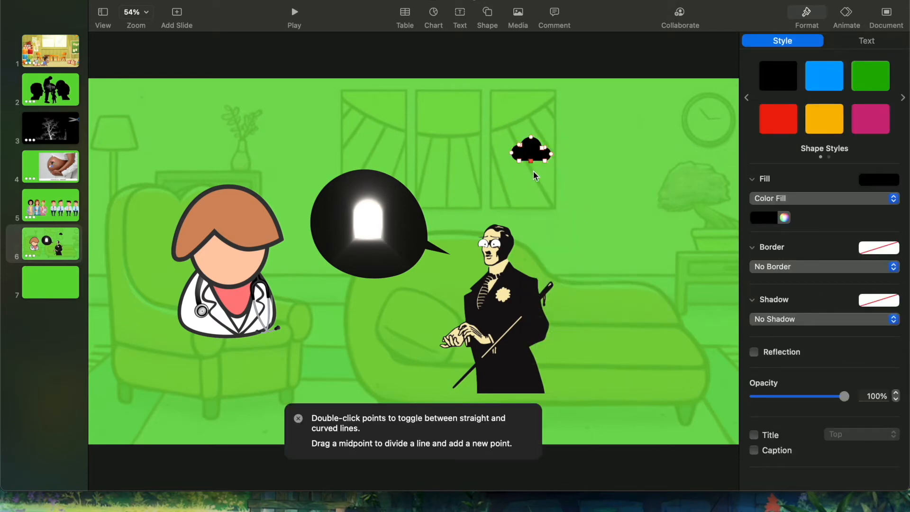
pyautogui.press('Return')
# Enlarge the cloud to about 524 by 316 pt and pull its flat bottom edge out into two rounded lobes
pyautogui.moveTo(551, 162); pyautogui.dragTo(688, 244)
pyautogui.rightClick(607, 208)
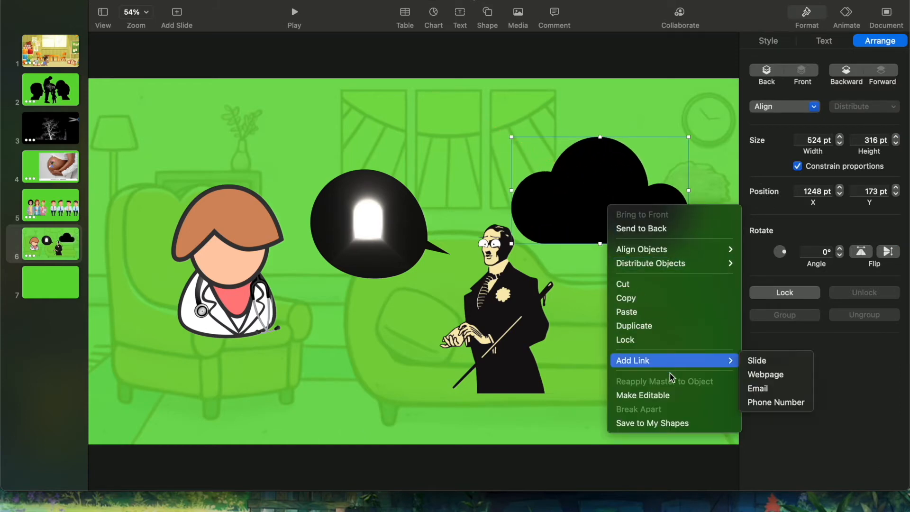
pyautogui.click(669, 396)
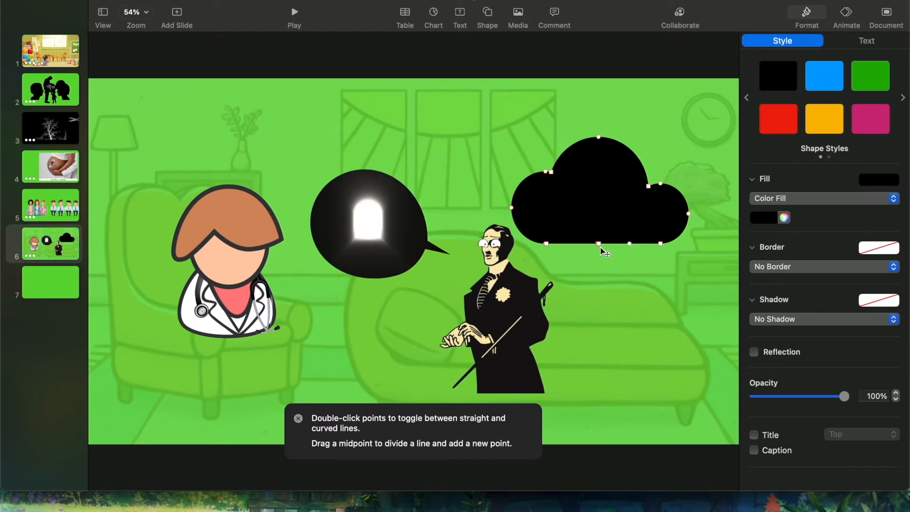
pyautogui.moveTo(602, 251)
pyautogui.mouseDown()
pyautogui.moveTo(609, 266)
pyautogui.moveTo(630, 260)
pyautogui.moveTo(636, 278)
pyautogui.moveTo(600, 270)
pyautogui.moveTo(605, 253)
pyautogui.mouseUp()
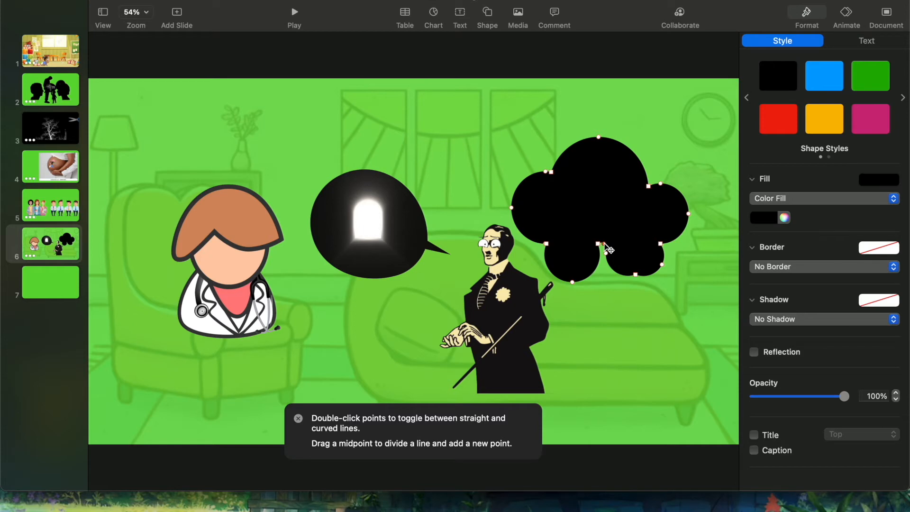
pyautogui.moveTo(598, 244); pyautogui.dragTo(603, 243)
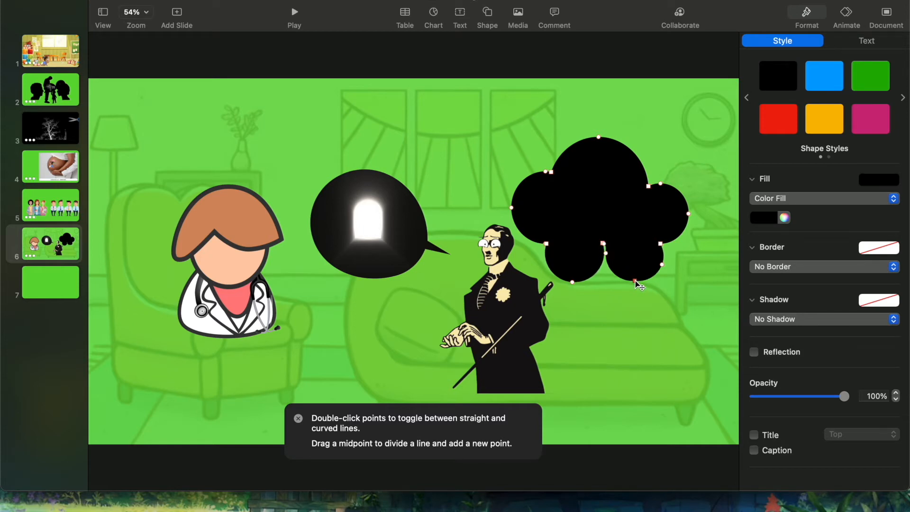
pyautogui.doubleClick(605, 252)
pyautogui.moveTo(618, 263); pyautogui.dragTo(605, 269)
pyautogui.press('Escape')
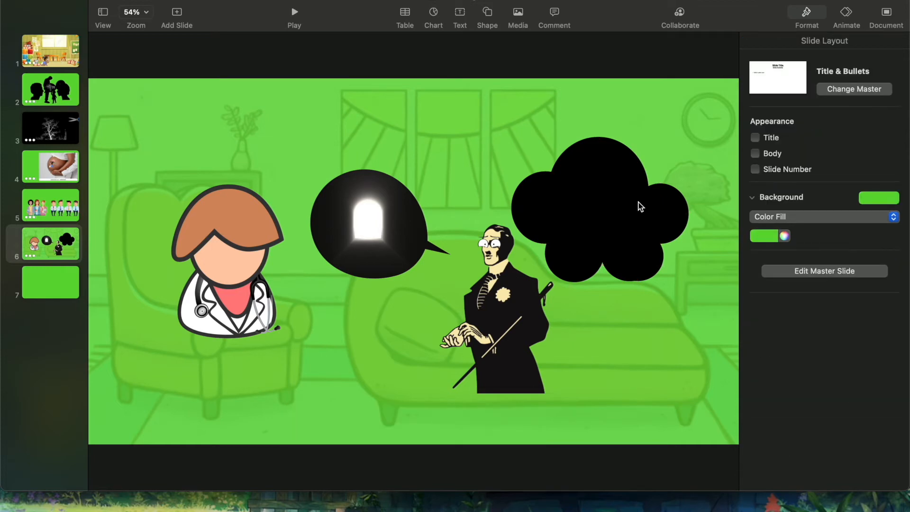
# Edit the cloud's outline, moving its topmost point down into the middle and making it a sharp point
pyautogui.click(617, 157)
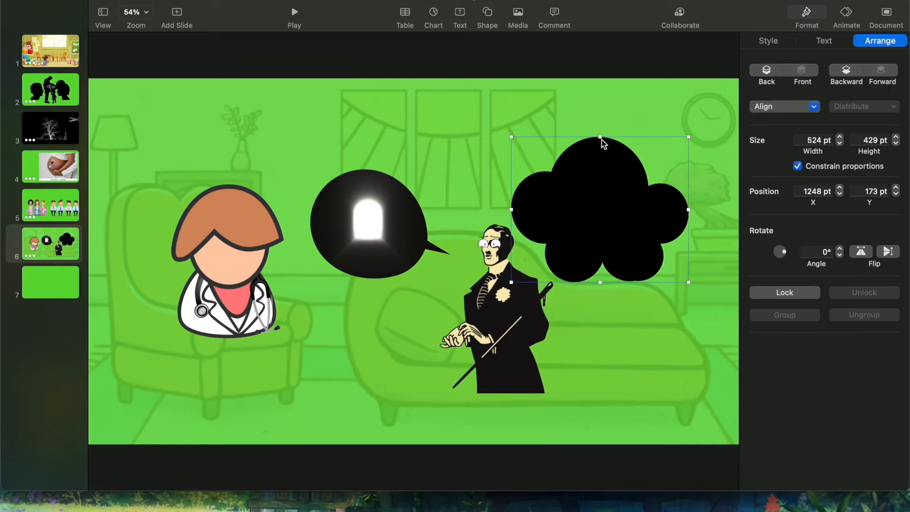
pyautogui.rightClick(614, 192)
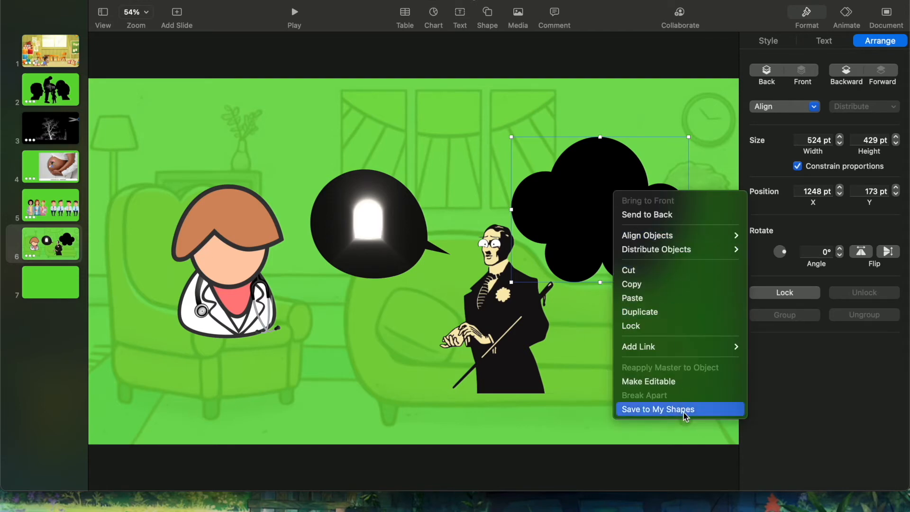
pyautogui.click(678, 381)
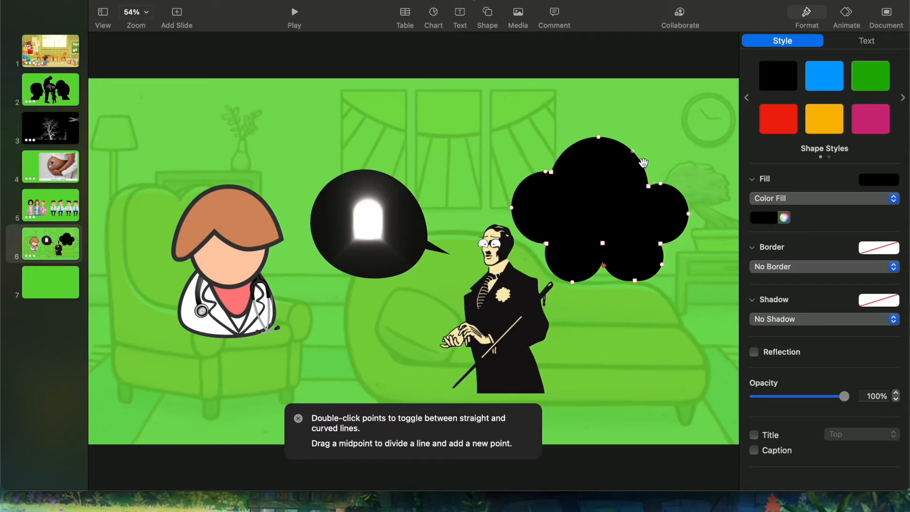
pyautogui.rightClick(599, 138)
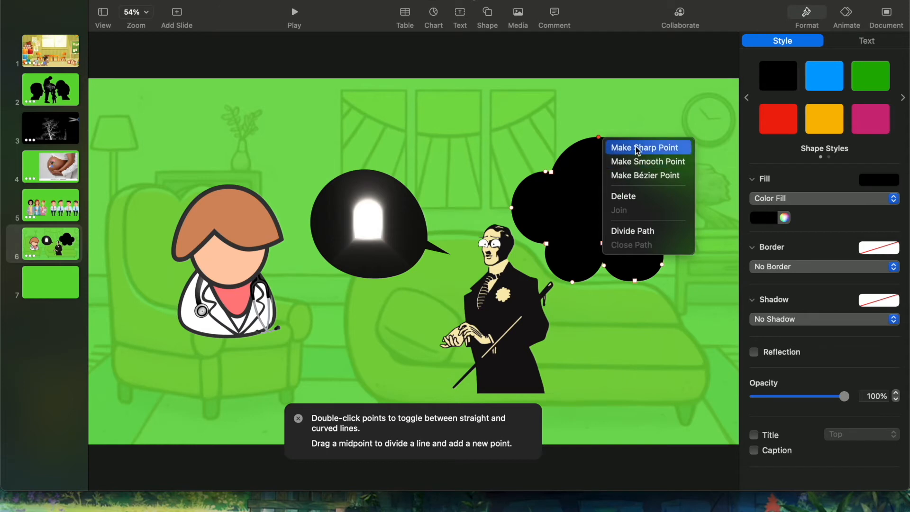
pyautogui.click(635, 148)
pyautogui.doubleClick(599, 137)
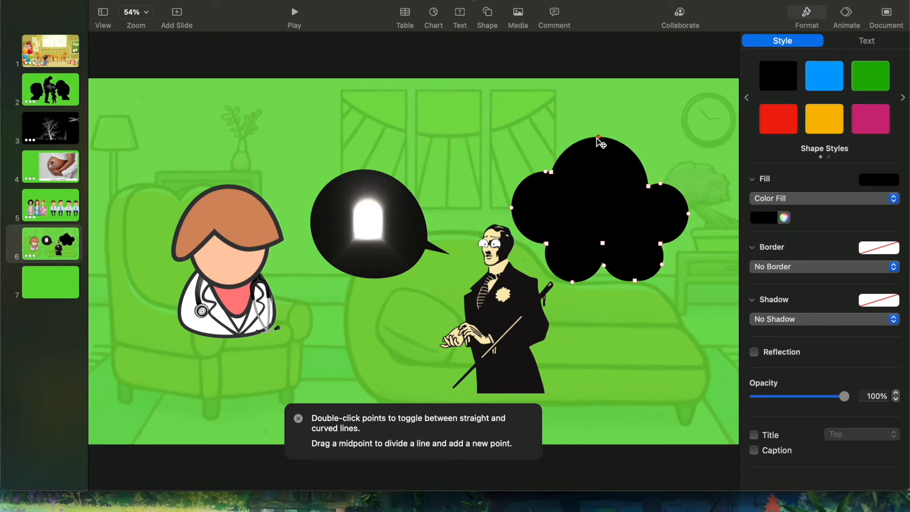
pyautogui.moveTo(599, 138); pyautogui.dragTo(598, 214)
pyautogui.rightClick(596, 211)
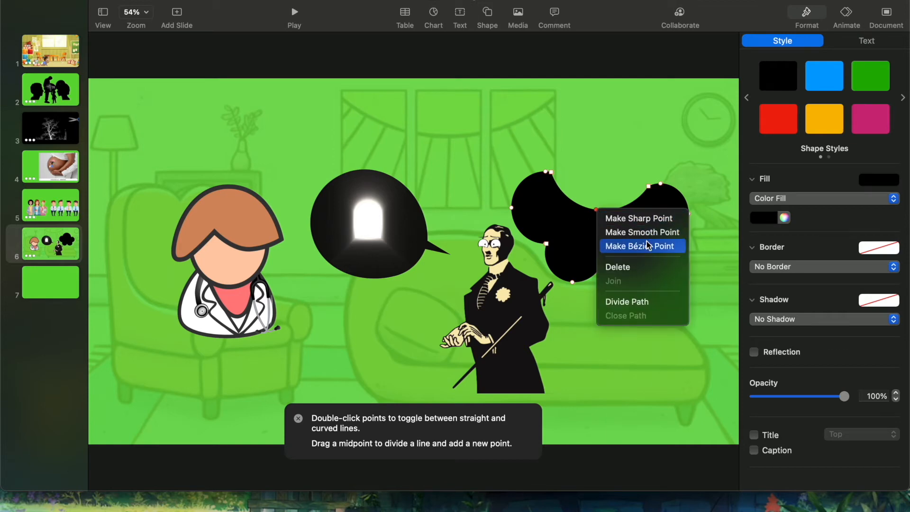
pyautogui.click(645, 220)
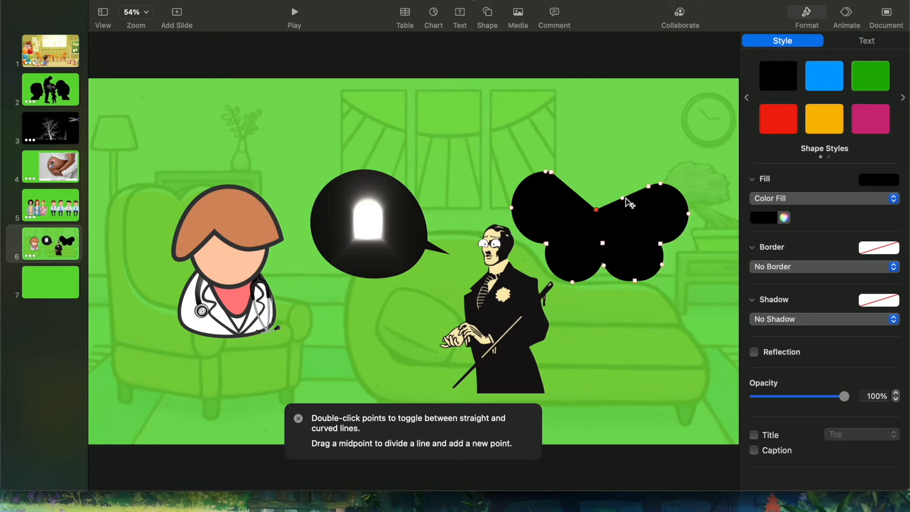
# Pull the cloud's two straight upper edges out into two rounded lobes, making the shape about 401 pt high
pyautogui.moveTo(629, 203); pyautogui.dragTo(611, 158)
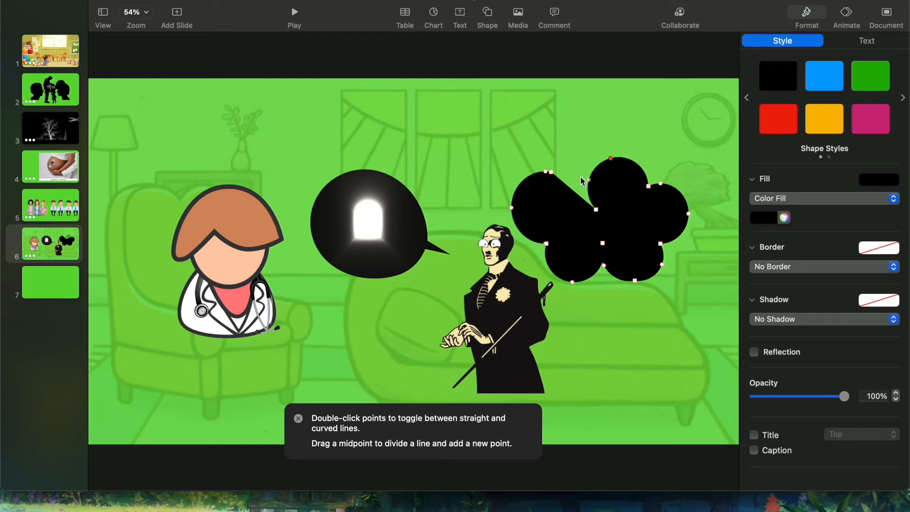
pyautogui.moveTo(573, 191); pyautogui.dragTo(649, 163)
pyautogui.press('super+z')
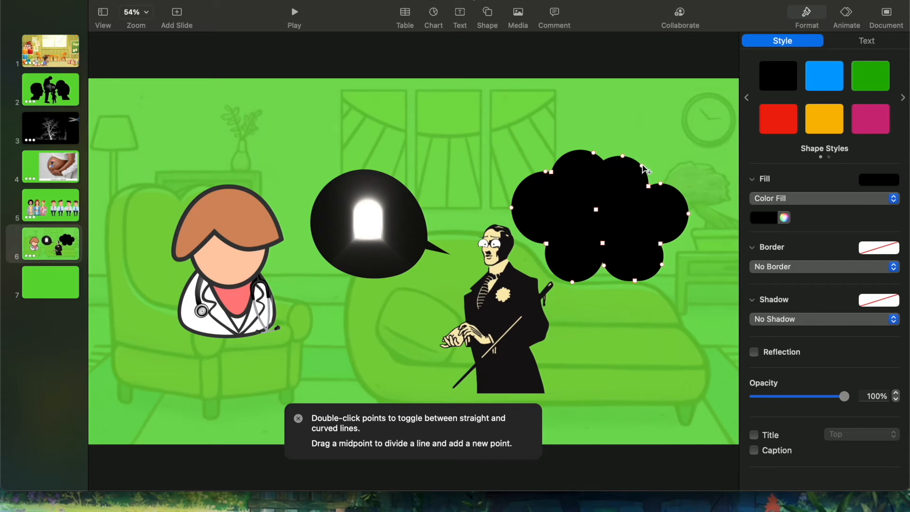
pyautogui.moveTo(643, 165); pyautogui.dragTo(618, 146)
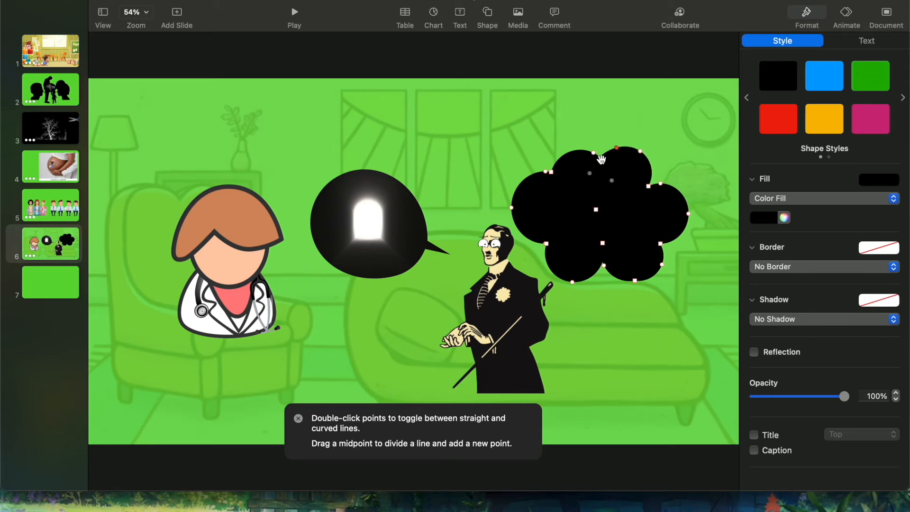
pyautogui.click(602, 229)
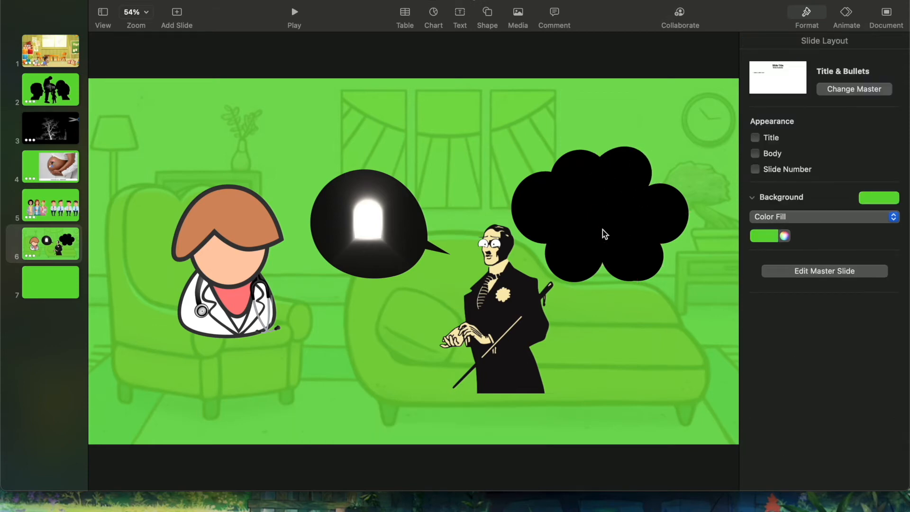
# Save the reshaped cloud to My Shapes
pyautogui.click(607, 202)
pyautogui.rightClick(607, 203)
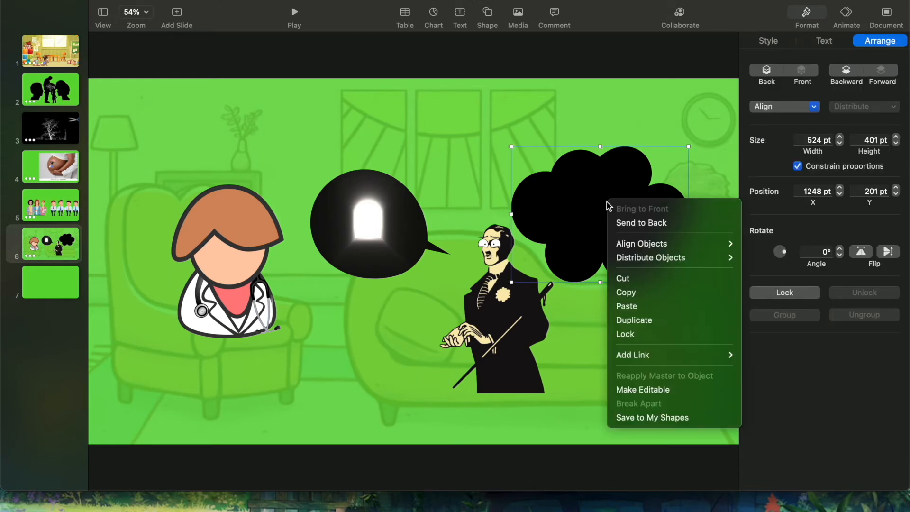
pyautogui.click(661, 415)
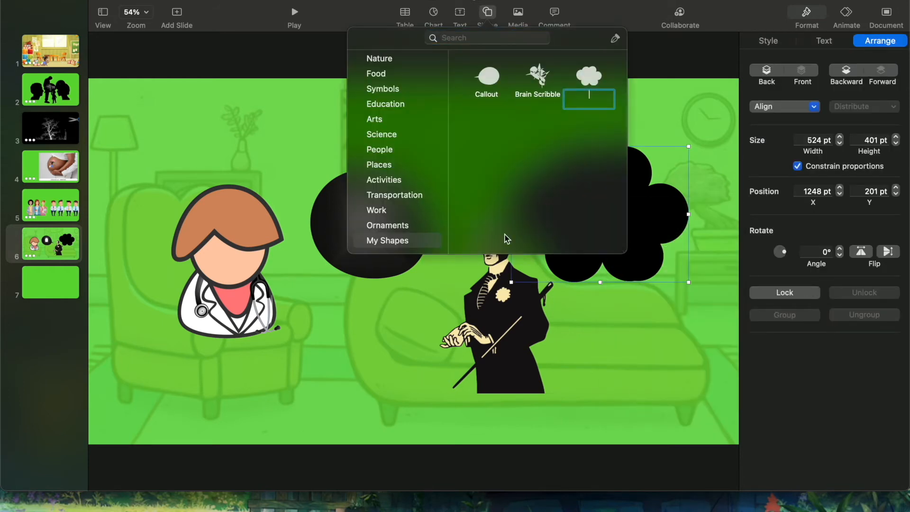
pyautogui.click(484, 37)
pyautogui.write('Thoug')
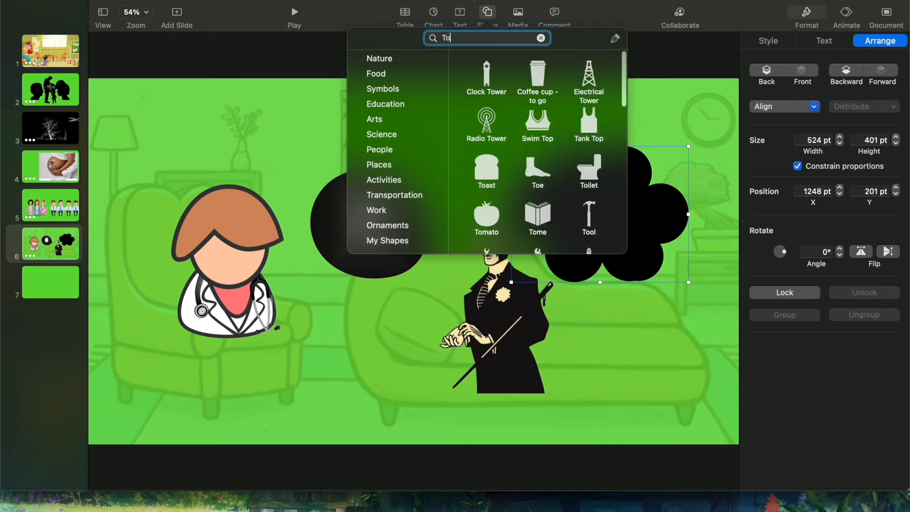
pyautogui.write('ht')
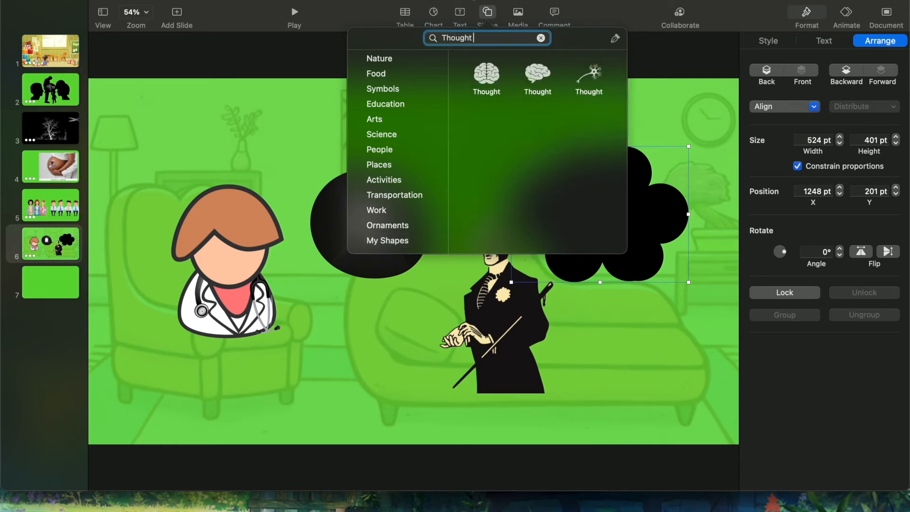
pyautogui.write(' bu')
pyautogui.press('super+a')
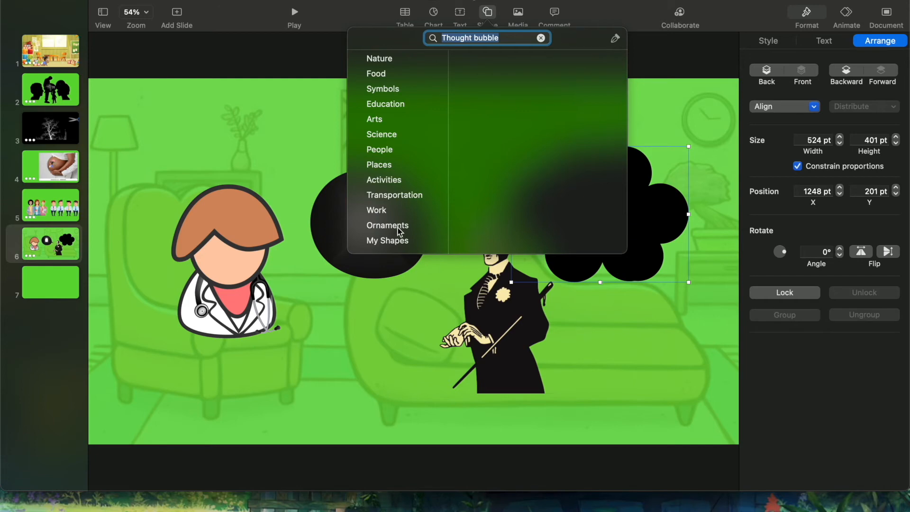
# Name the saved cloud shape "Thought bubble" in My Shapes and close the shape library
pyautogui.click(406, 242)
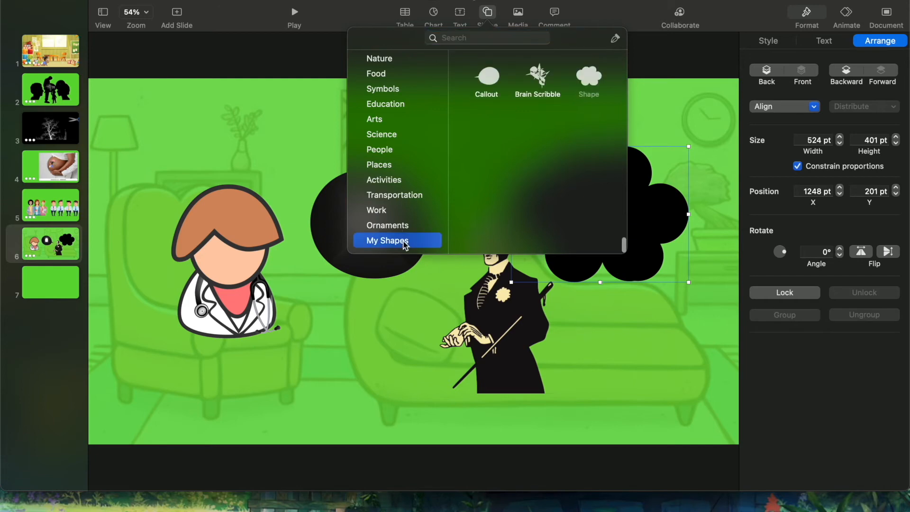
pyautogui.doubleClick(589, 93)
pyautogui.rightClick(587, 94)
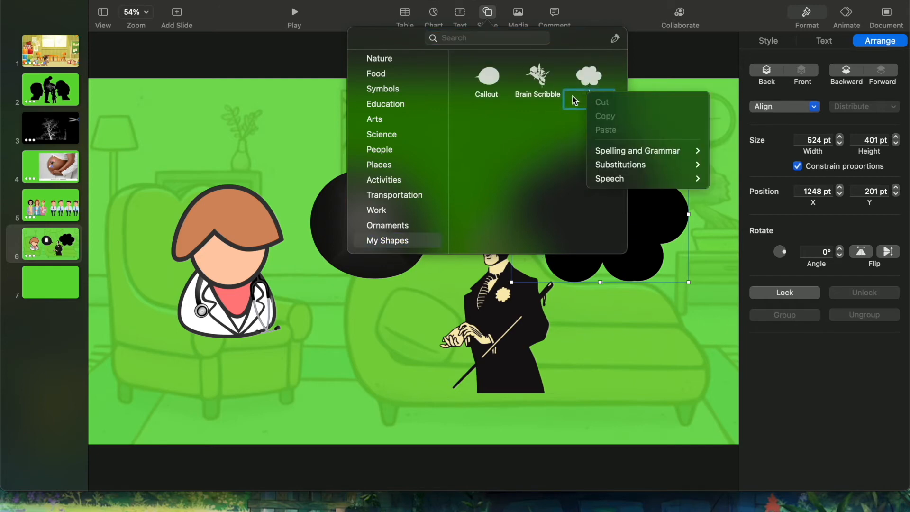
pyautogui.click(572, 92)
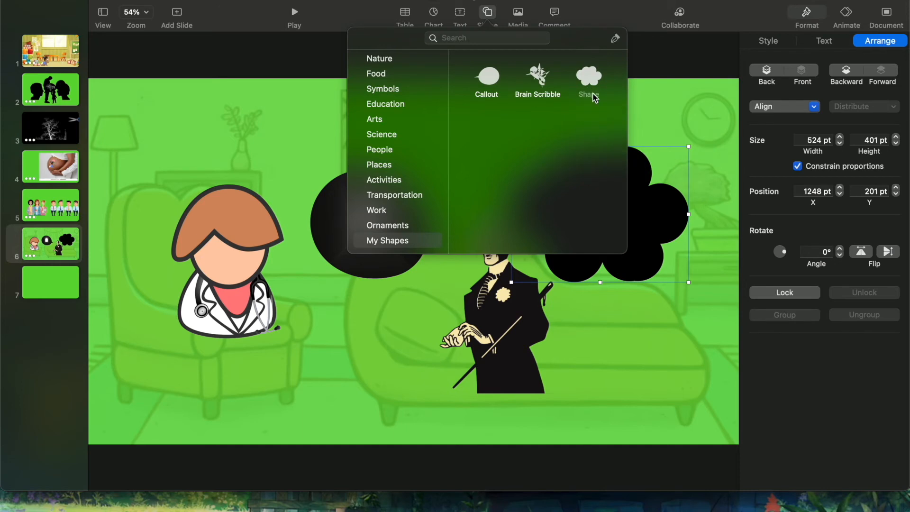
pyautogui.click(592, 94)
pyautogui.write('Thought bubble')
pyautogui.press('Return')
pyautogui.click(374, 50)
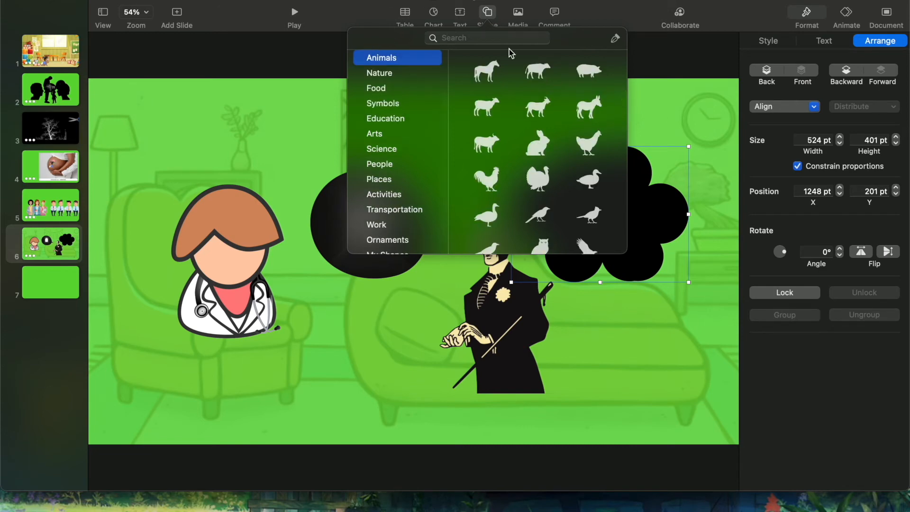
pyautogui.click(646, 80)
# Delete the doorway-filled callout, then move the cloud between the two characters and resize it to fit there
pyautogui.click(359, 205)
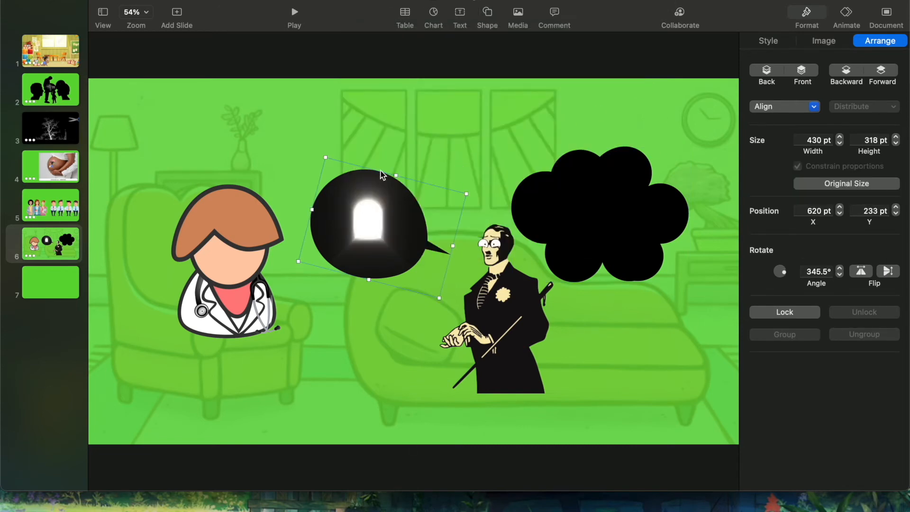
pyautogui.press('Delete')
pyautogui.moveTo(614, 215); pyautogui.dragTo(377, 186)
pyautogui.moveTo(451, 260); pyautogui.dragTo(402, 223)
pyautogui.moveTo(341, 179); pyautogui.dragTo(358, 189)
pyautogui.moveTo(416, 232); pyautogui.dragTo(439, 249)
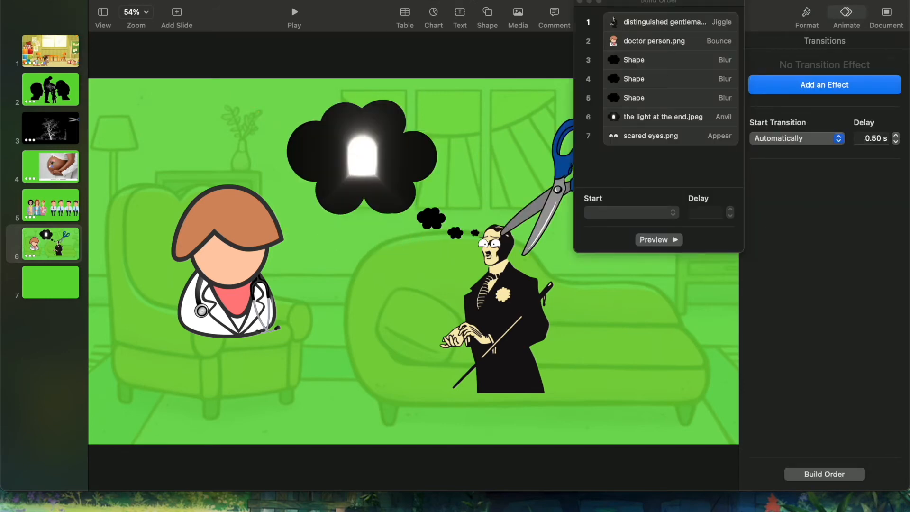
# Insert the saved thought-bubble cloud from My Shapes onto the therapist slide
pyautogui.click(486, 14)
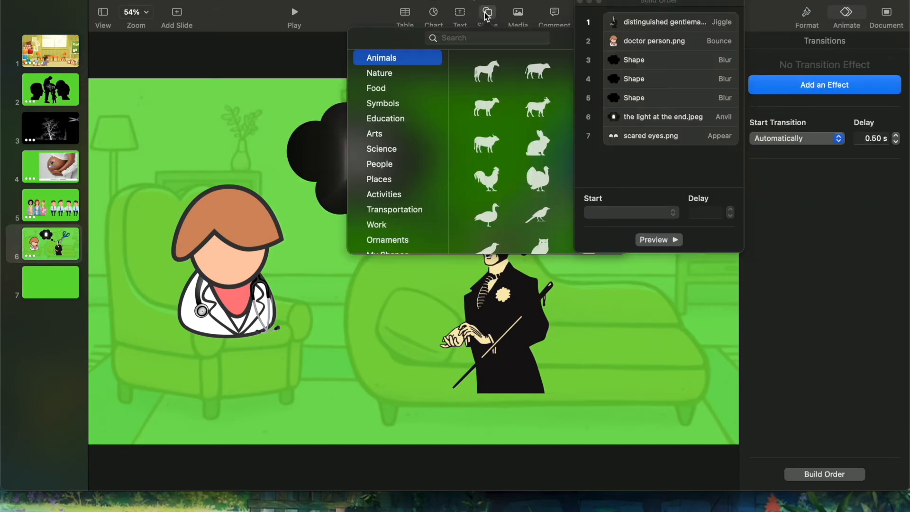
pyautogui.click(579, 2)
pyautogui.scroll(-3, 420, 215)
pyautogui.click(398, 240)
pyautogui.click(601, 73)
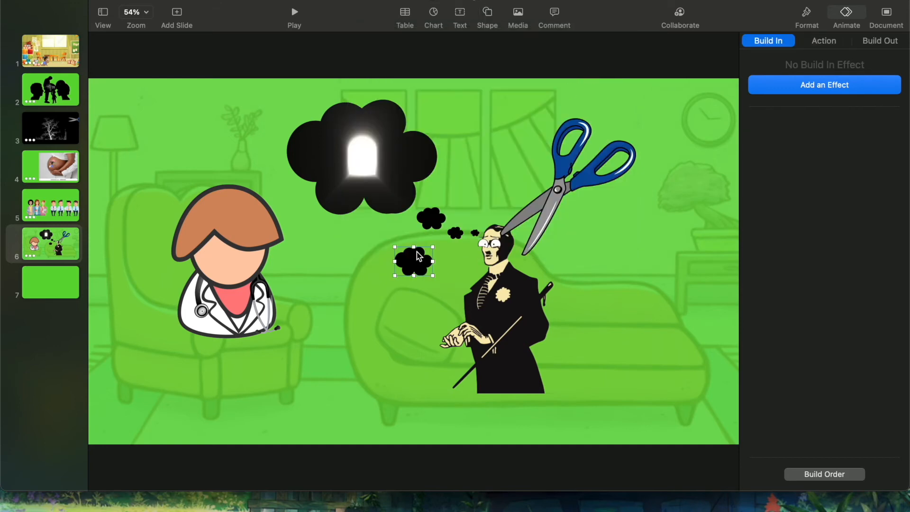
# Fill the small new cloud orange, then move and enlarge it to about 444 × 340 pt so it covers the doorway cloud
pyautogui.click(822, 15)
pyautogui.click(853, 17)
pyautogui.click(827, 14)
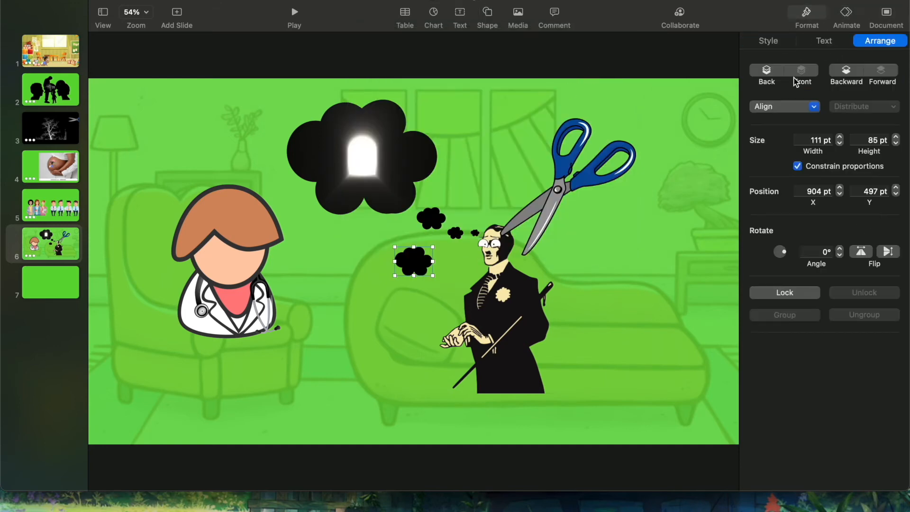
pyautogui.click(824, 41)
pyautogui.click(768, 41)
pyautogui.click(825, 118)
pyautogui.moveTo(419, 263); pyautogui.dragTo(426, 235)
pyautogui.moveTo(366, 177); pyautogui.dragTo(364, 148)
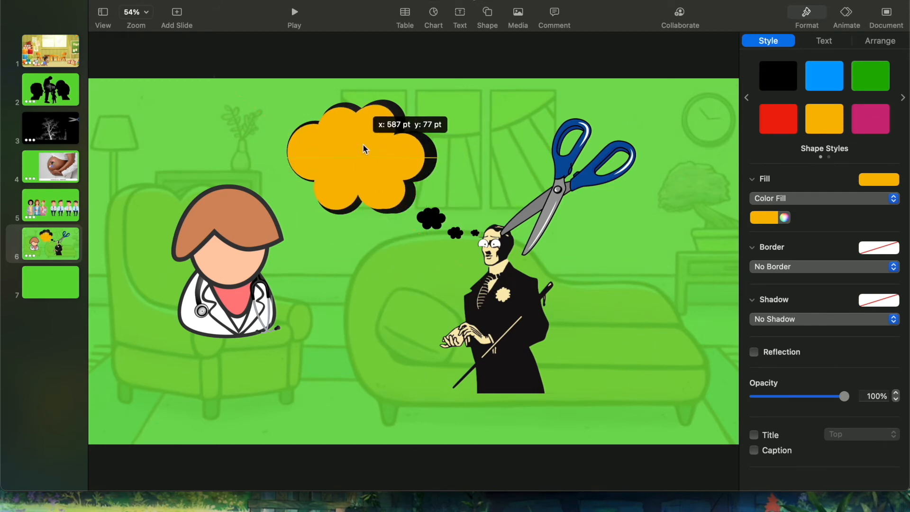
pyautogui.moveTo(425, 209); pyautogui.dragTo(437, 219)
pyautogui.moveTo(380, 151); pyautogui.dragTo(379, 146)
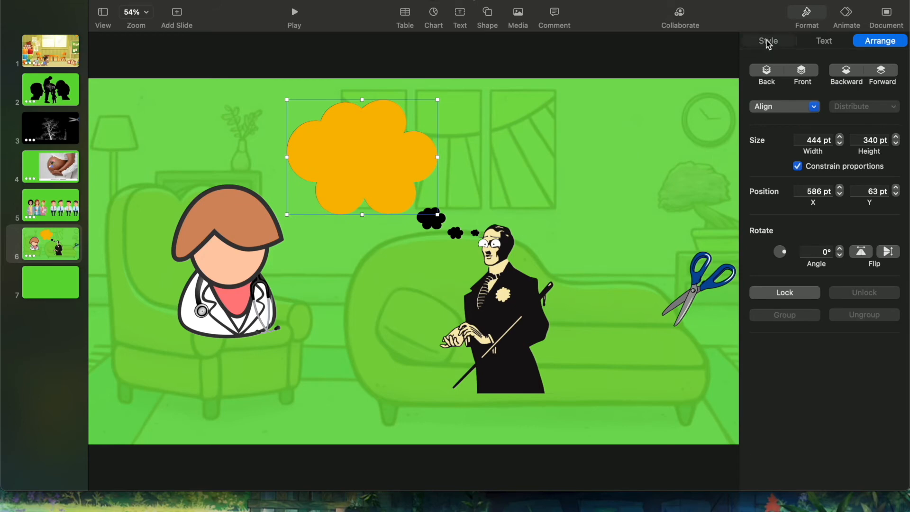
# Recolour the large orange cloud black and move the scissors onto its centre
pyautogui.click(768, 41)
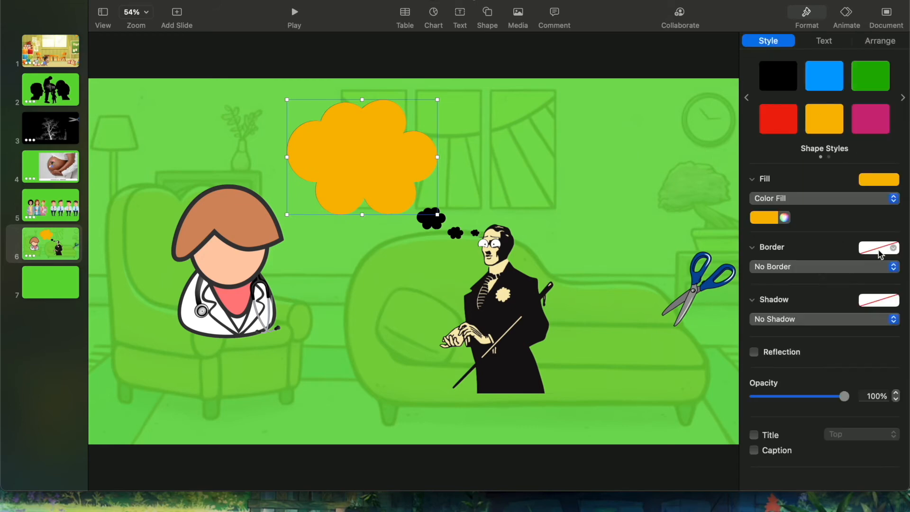
pyautogui.click(776, 84)
pyautogui.moveTo(720, 259); pyautogui.dragTo(361, 145)
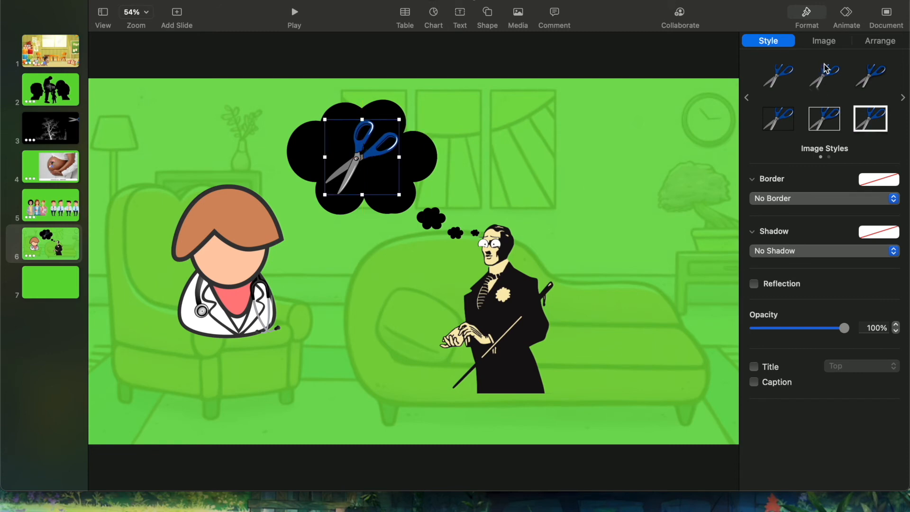
# Rotate the scissors to 274° and group them with the large black cloud
pyautogui.click(894, 43)
pyautogui.moveTo(784, 273); pyautogui.dragTo(783, 277)
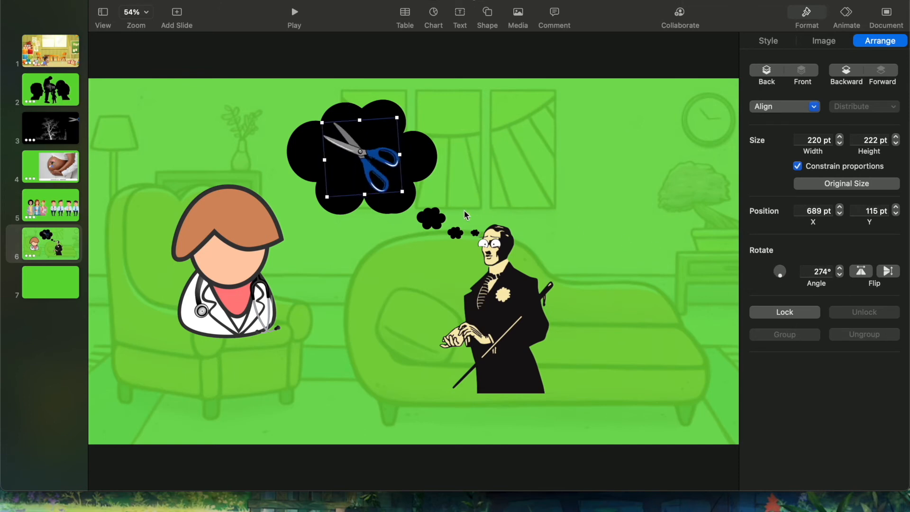
pyautogui.keyDown('shift'); pyautogui.click(413, 139); pyautogui.keyUp('shift')
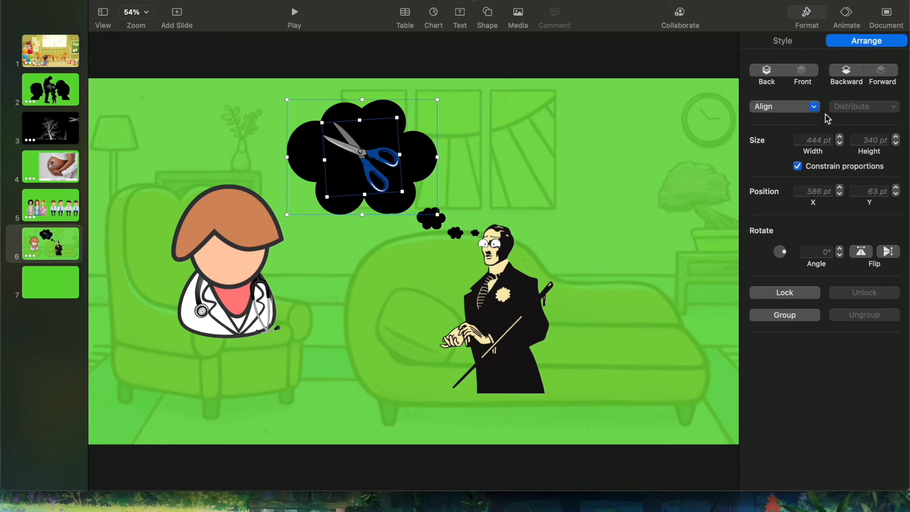
pyautogui.click(784, 315)
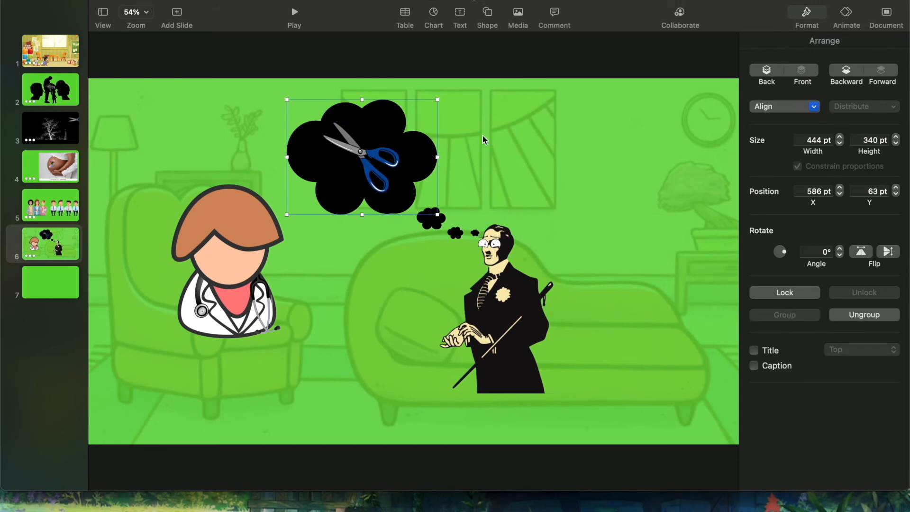
# Preview the Pop effect and apply it as the build-in of the scissors-and-cloud group
pyautogui.click(843, 18)
pyautogui.click(805, 87)
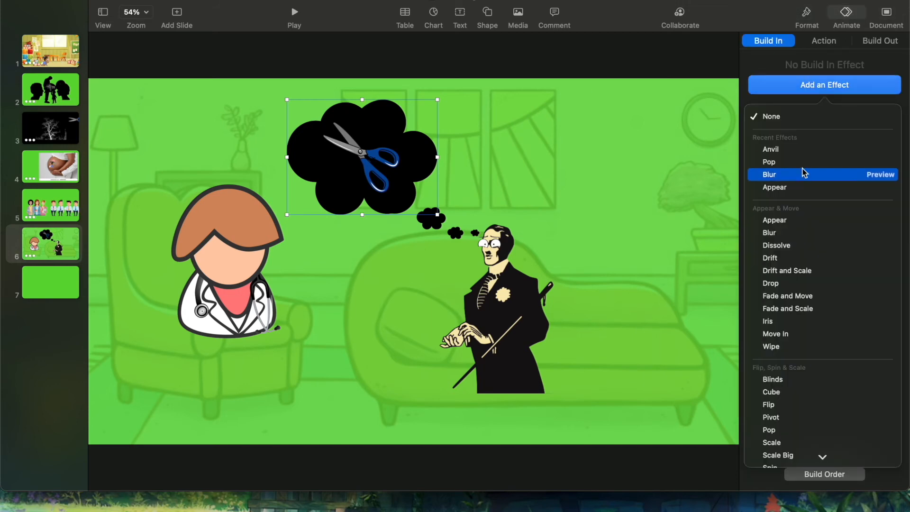
pyautogui.click(874, 162)
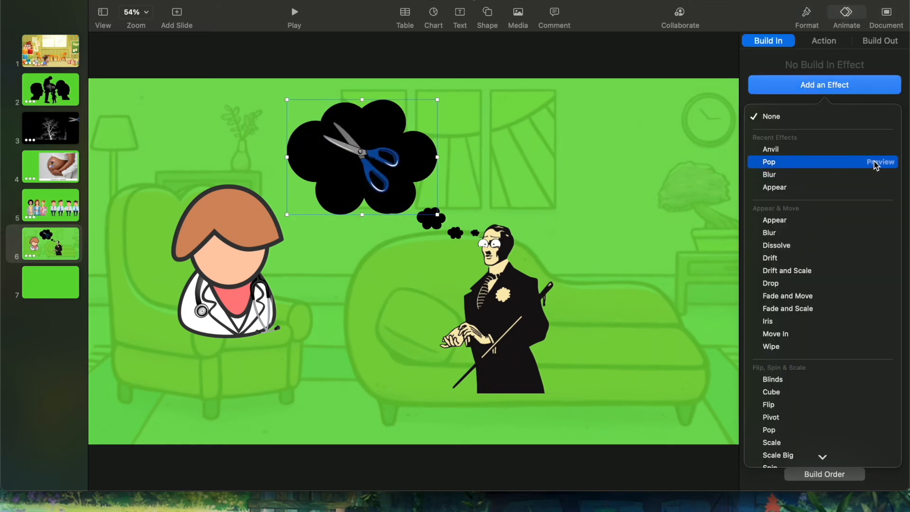
pyautogui.click(834, 164)
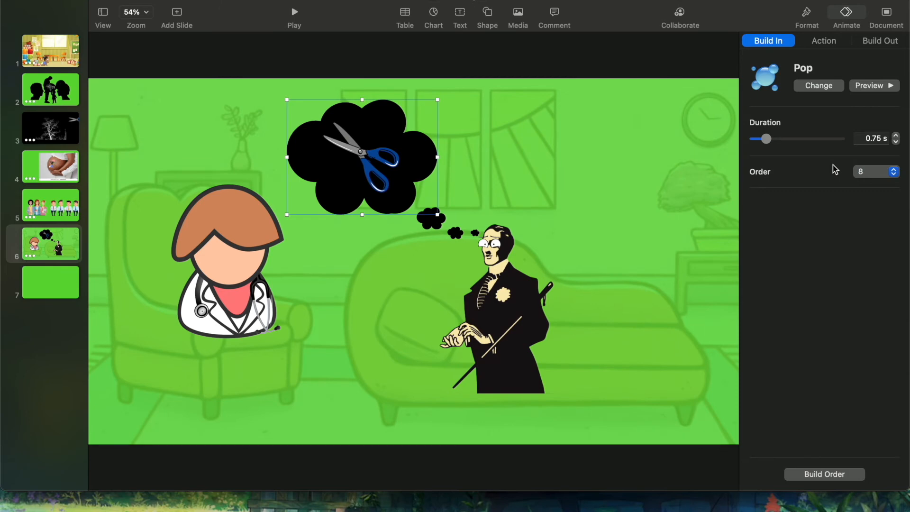
# Reorder the builds so the scared eyes come after the scissors-and-cloud group
pyautogui.click(499, 246)
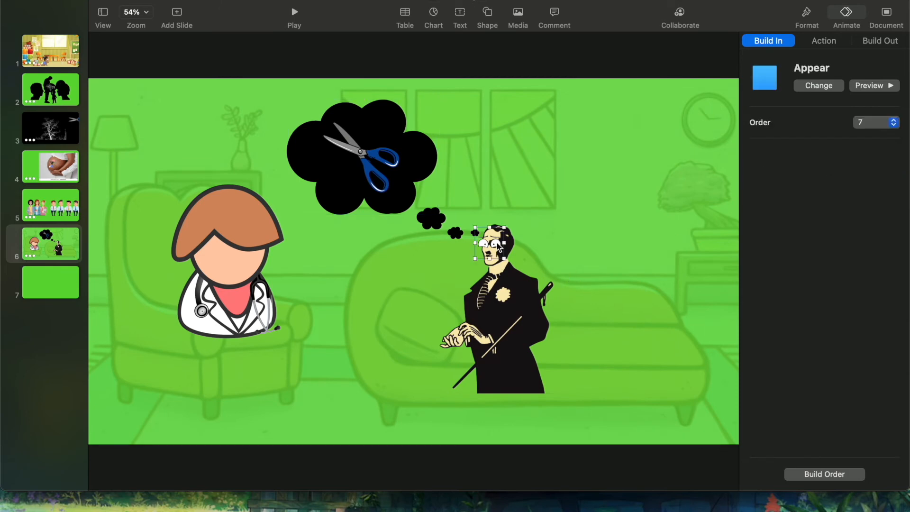
pyautogui.click(823, 474)
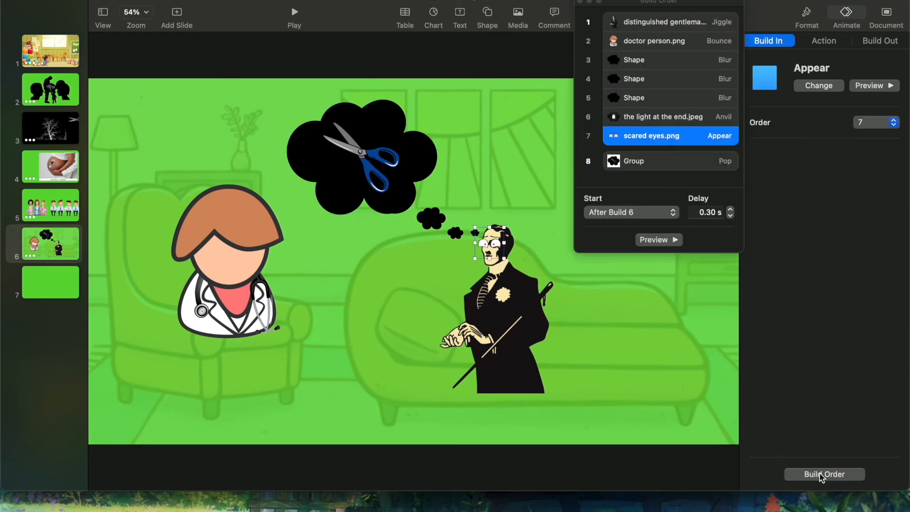
pyautogui.moveTo(659, 135); pyautogui.dragTo(656, 178)
pyautogui.click(656, 142)
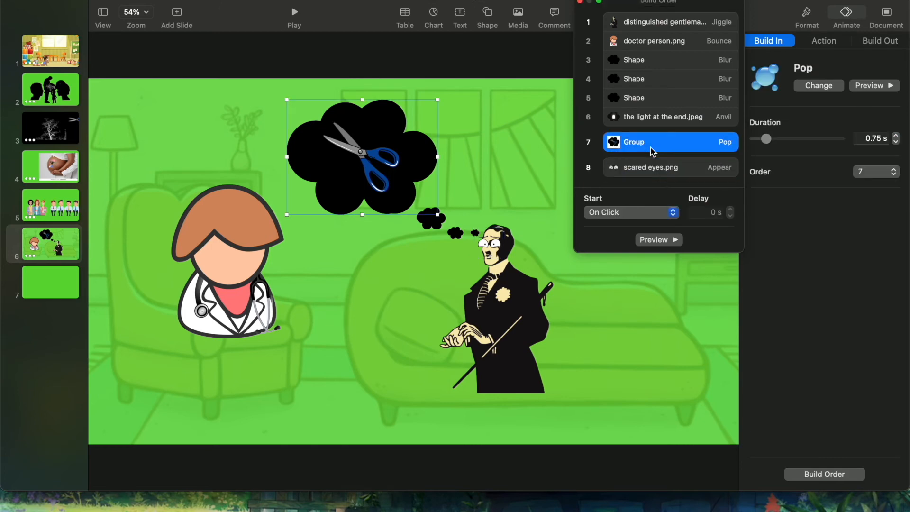
# Set the group's build to start After Build 6 and the scared eyes' build to start After Build 7, then preview the sequence
pyautogui.click(621, 213)
pyautogui.click(622, 240)
pyautogui.click(641, 164)
pyautogui.click(631, 215)
pyautogui.click(627, 239)
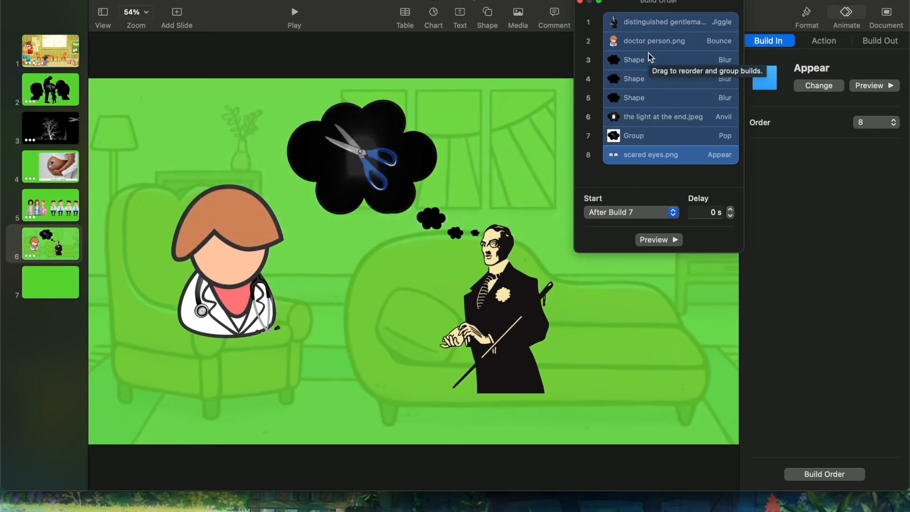
# Set the delay of the group's Pop build to 3.25 s, preview the sequence, and close the build order
pyautogui.click(655, 135)
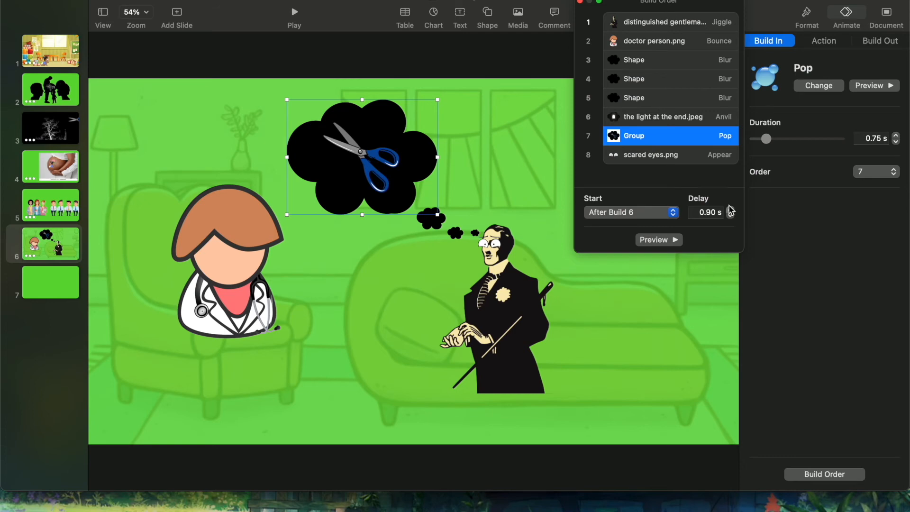
pyautogui.click(656, 241)
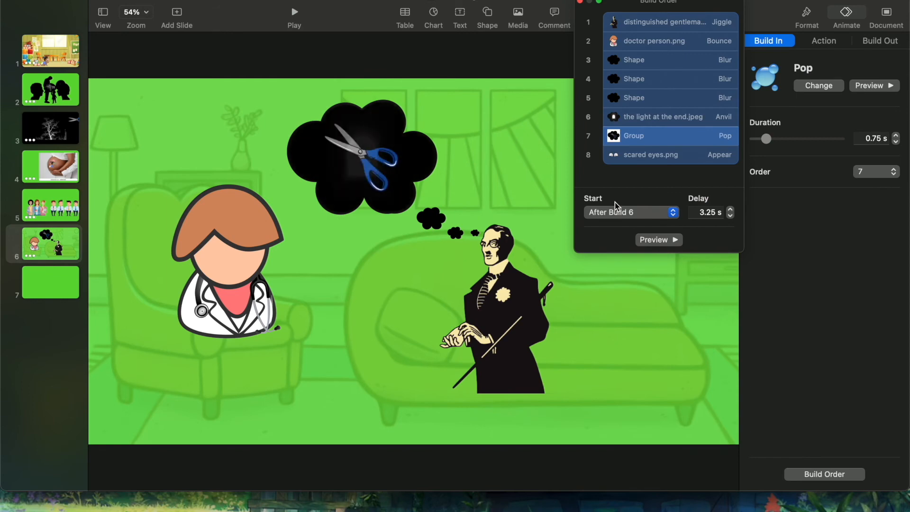
pyautogui.click(580, 2)
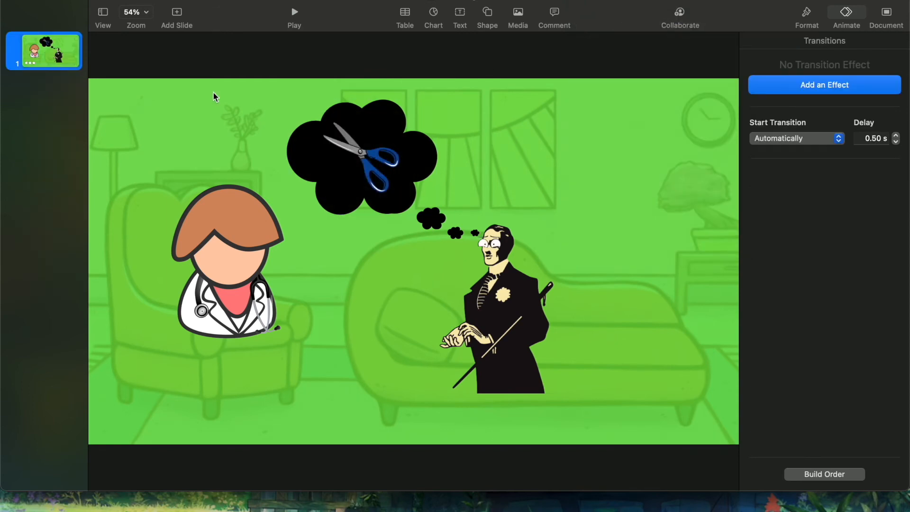
# Delete the faded room background, then export the slide to the Desktop as a self-playing 720p movie named "Traumatic memories"
pyautogui.click(223, 126)
pyautogui.press('Delete')
pyautogui.click(83, 1)
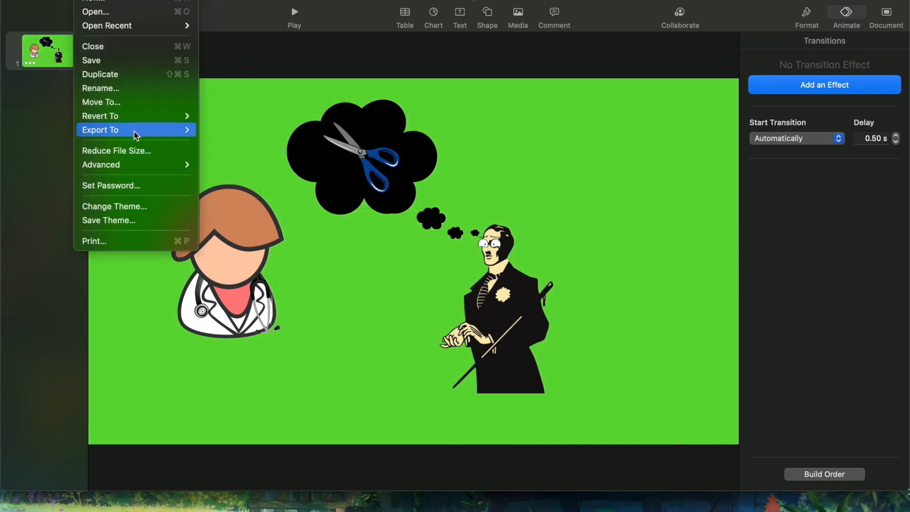
pyautogui.moveTo(134, 131)
pyautogui.click(225, 160)
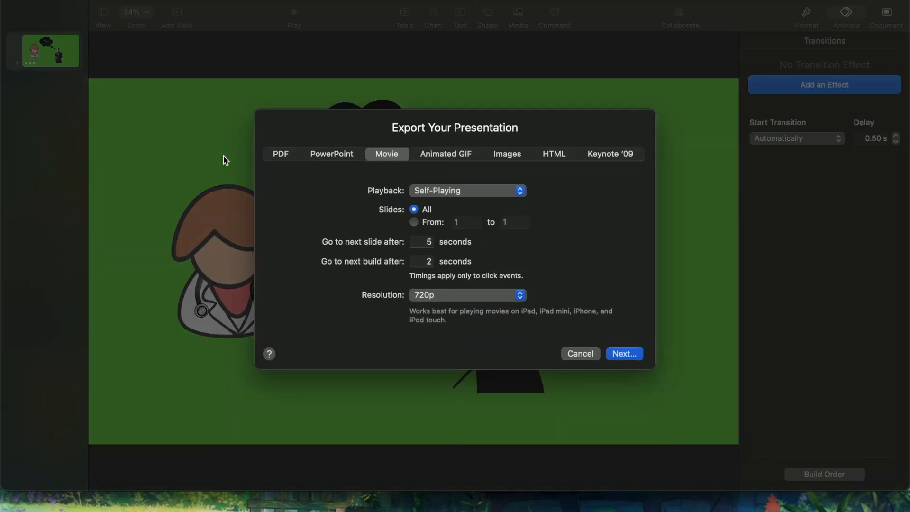
pyautogui.click(633, 355)
pyautogui.write('Trauamatic memories')
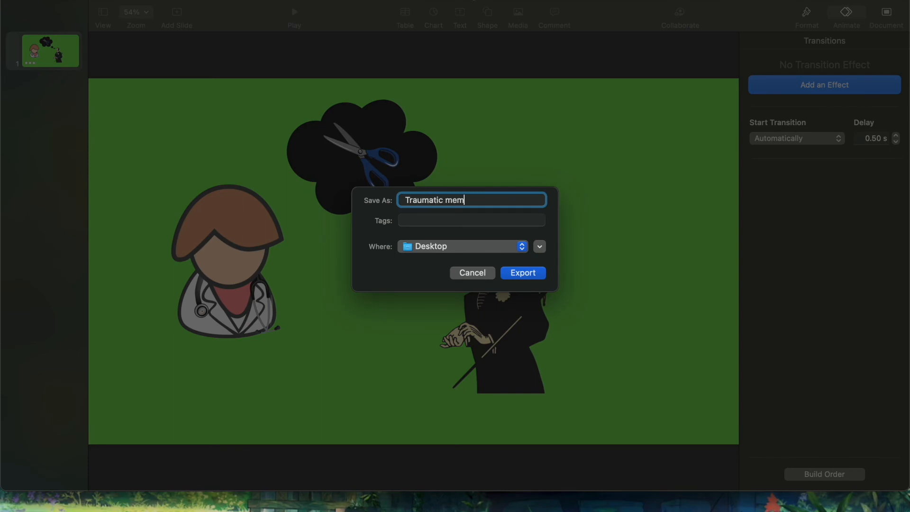
pyautogui.press('Return')
pyautogui.click(510, 302)
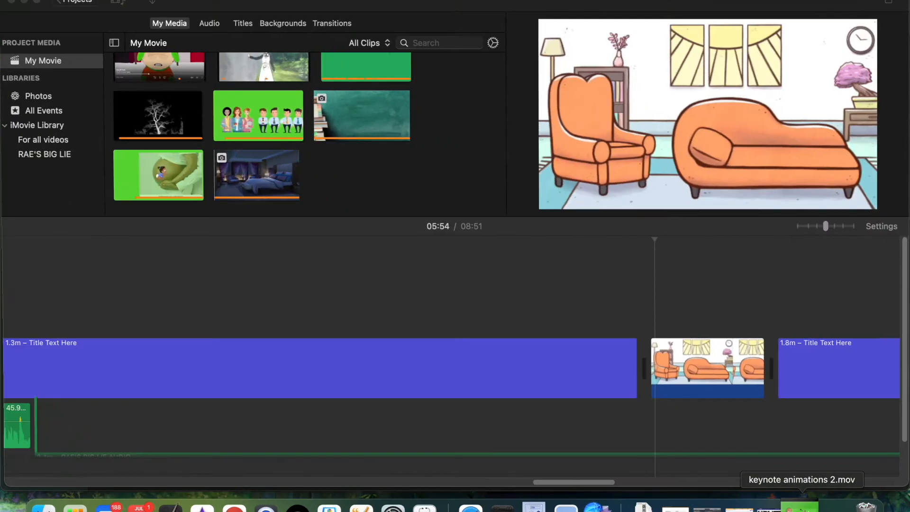
# Place "keynote animations 2.mov" above the therapy-room clip in the iMovie timeline and set its overlay to Green/Blue Screen
pyautogui.moveTo(803, 482); pyautogui.dragTo(652, 290)
pyautogui.click(554, 45)
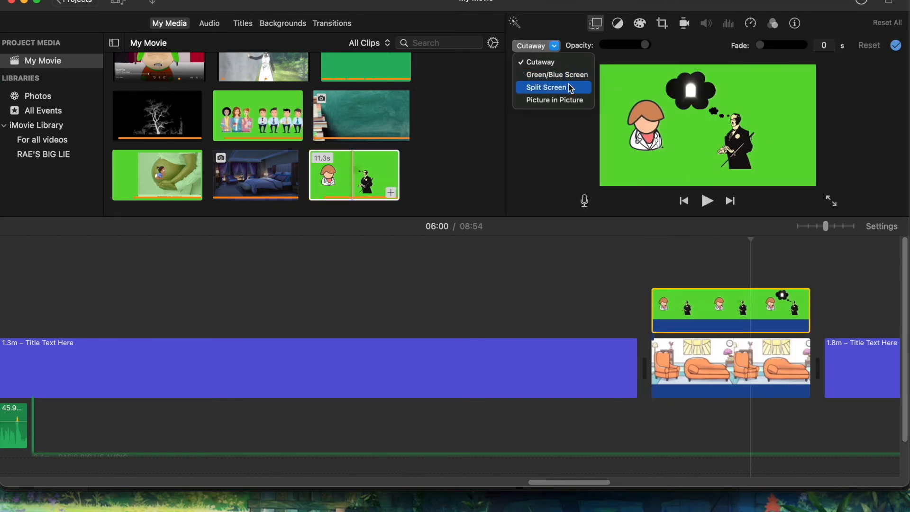
pyautogui.click(572, 74)
# Play the composited therapy scene full screen from its beginning at a lowered volume, then stop playback
pyautogui.click(650, 279)
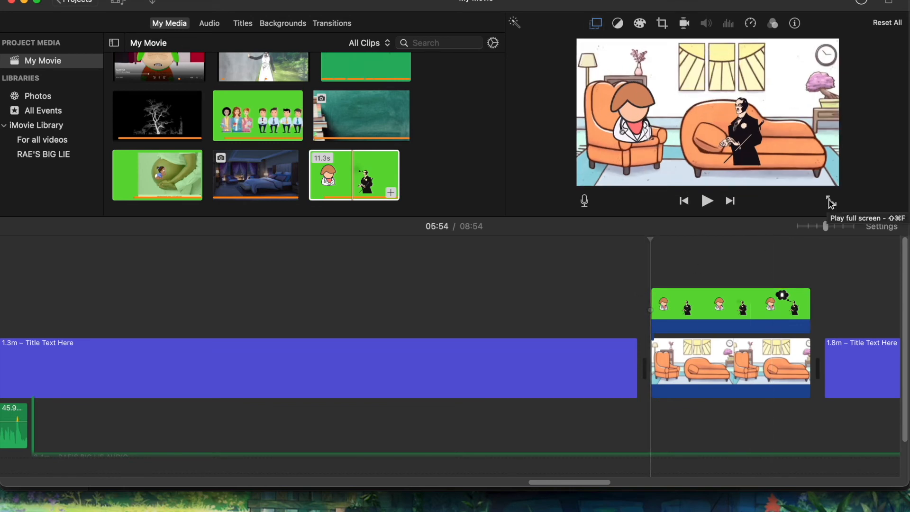
pyautogui.press('XF86AudioLowerVolume')
pyautogui.press('XF86AudioLowerVolume')
pyautogui.press('XF86AudioLowerVolume')
pyautogui.click(831, 203)
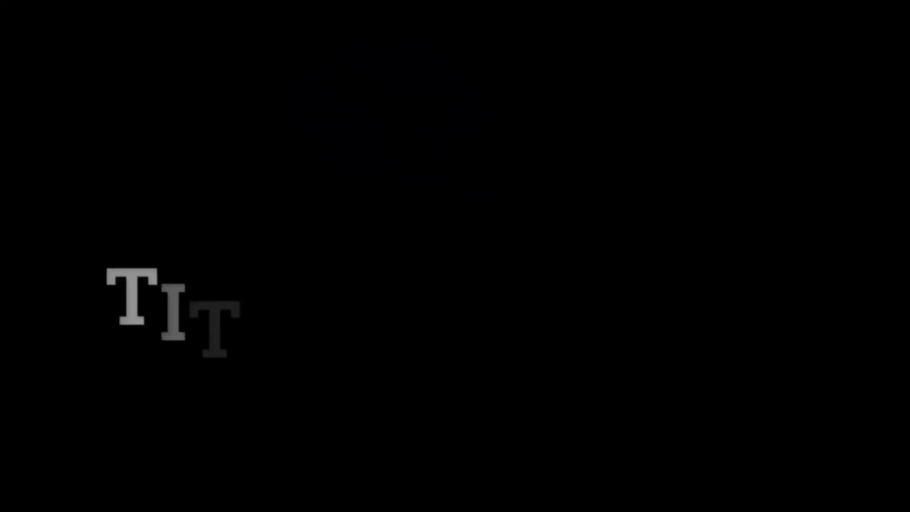
pyautogui.press('Escape')
pyautogui.press('space')
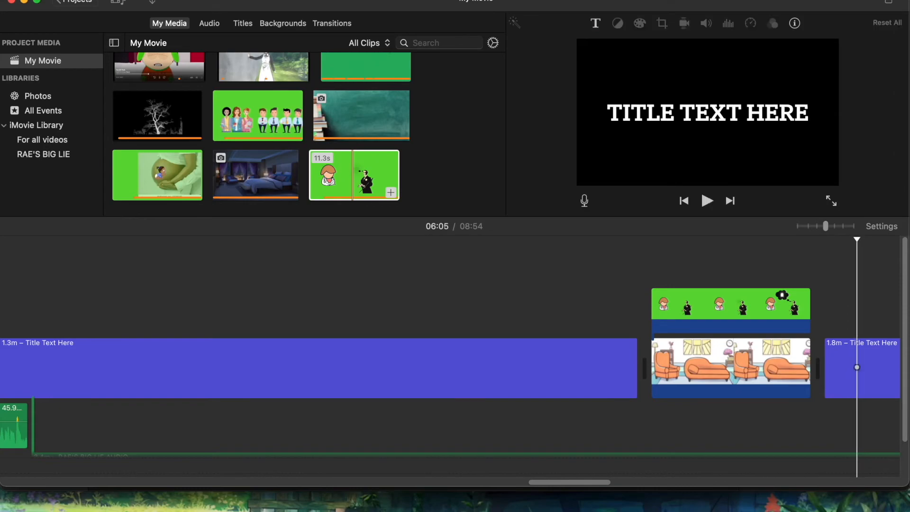